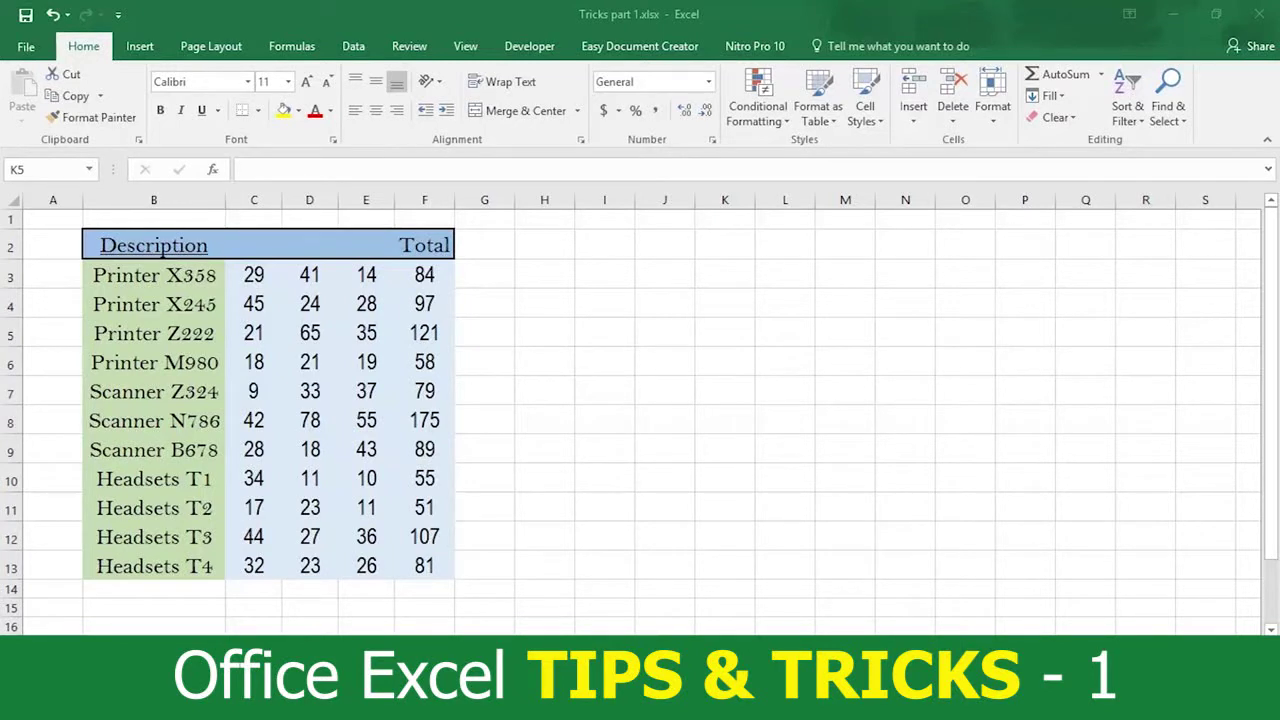
Step: Add the comment 'Your own comment' to the Printer X358 total of 84 in cell F3
left_click(424, 275)
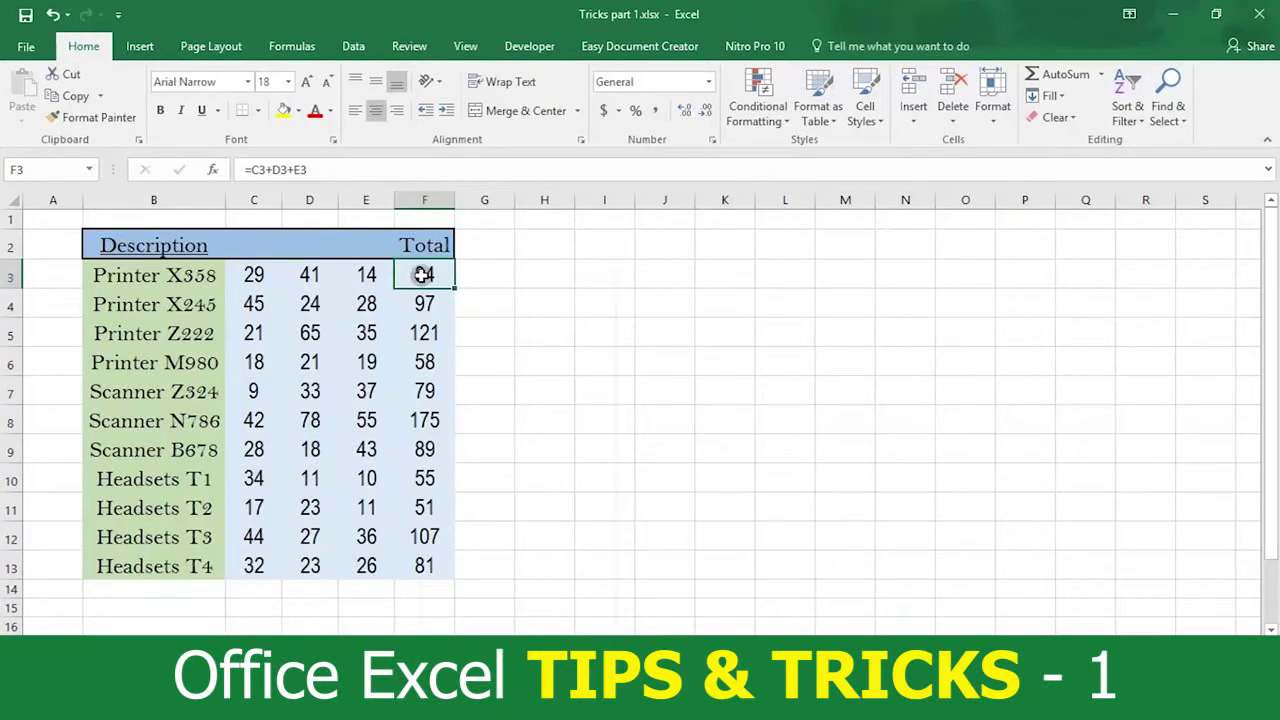
right_click(424, 276)
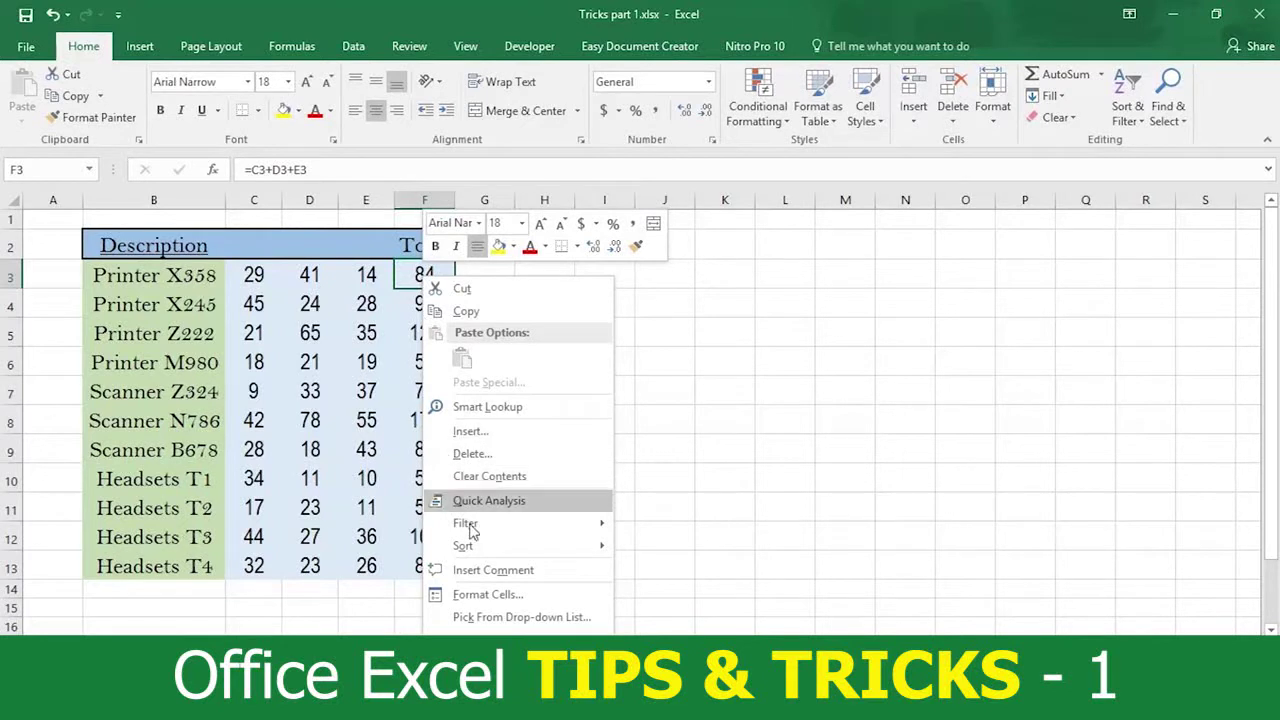
left_click(489, 572)
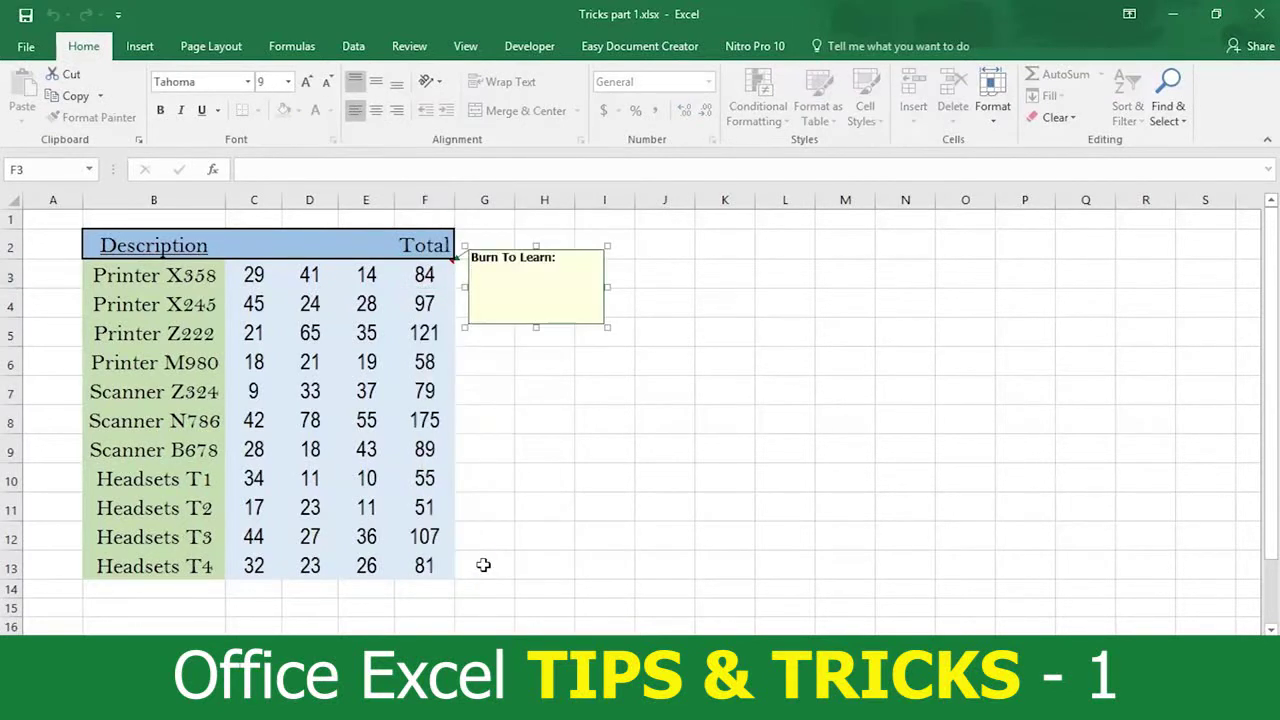
type("Your own comment")
left_click(497, 430)
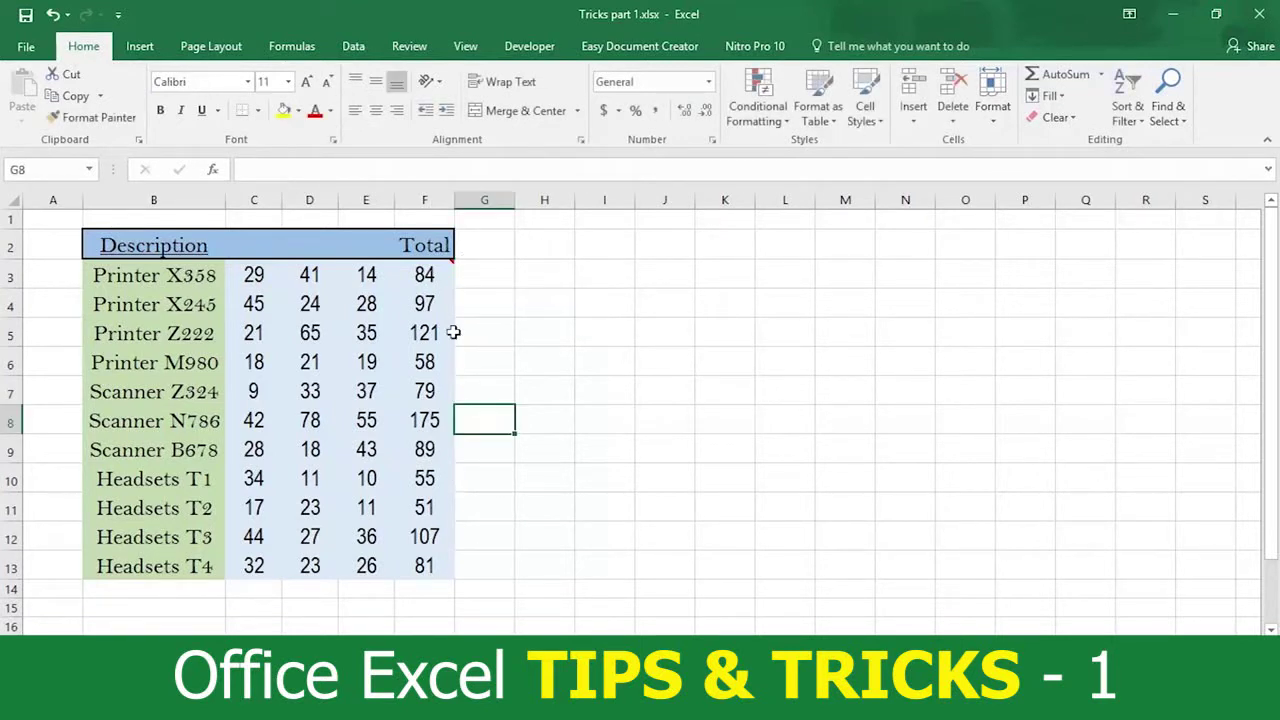
mouse_move(425, 273)
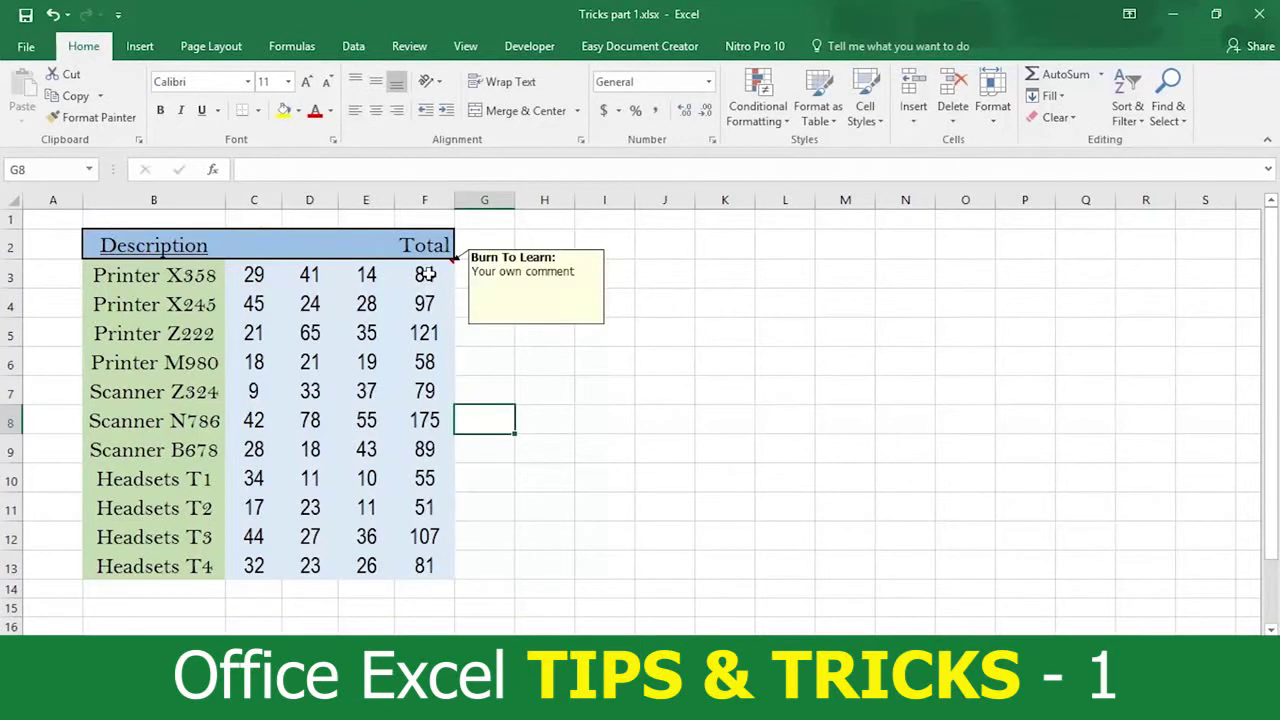
left_click(425, 273)
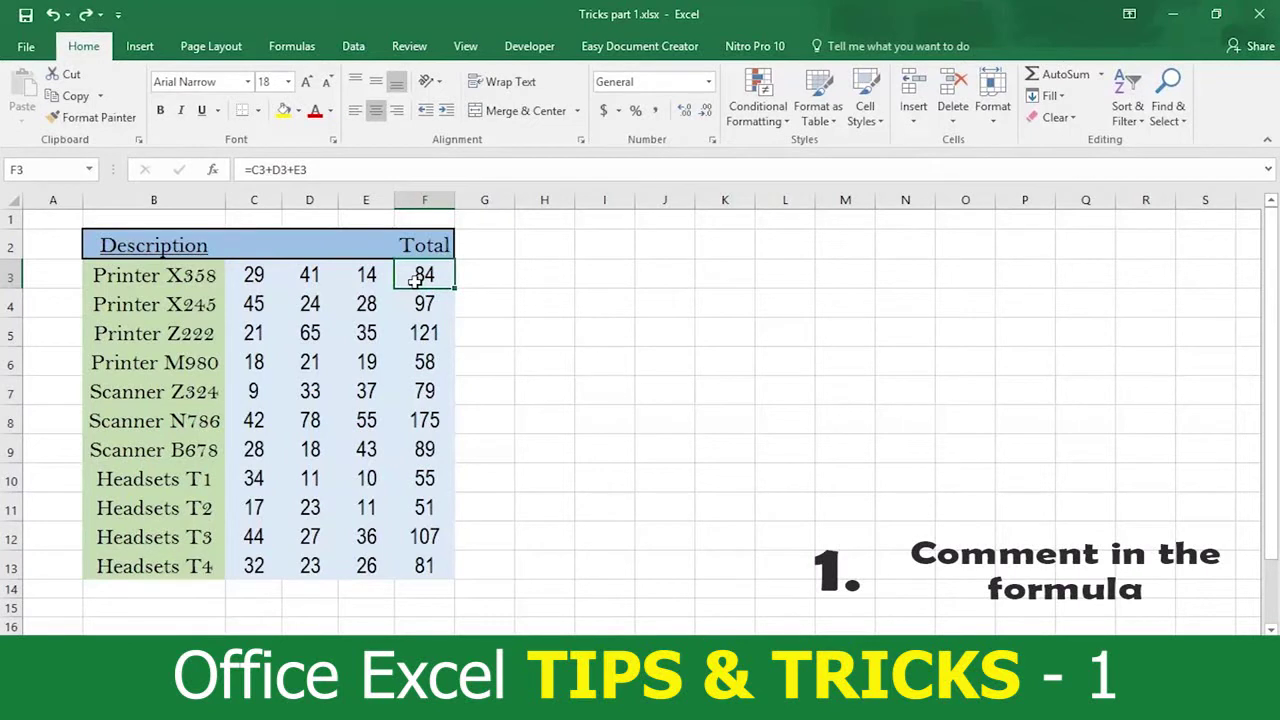
Step: Append +N("Your own comment") to F3's formula, keeping the total at 84
left_click(320, 169)
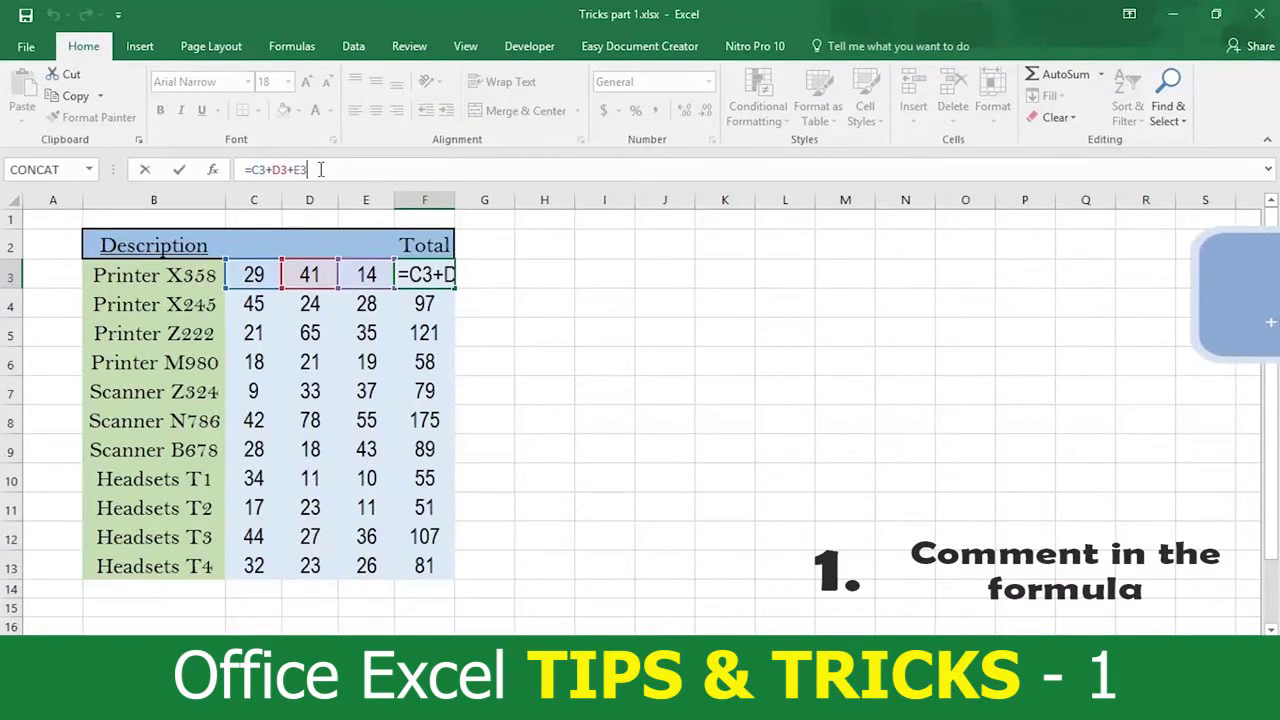
type("+")
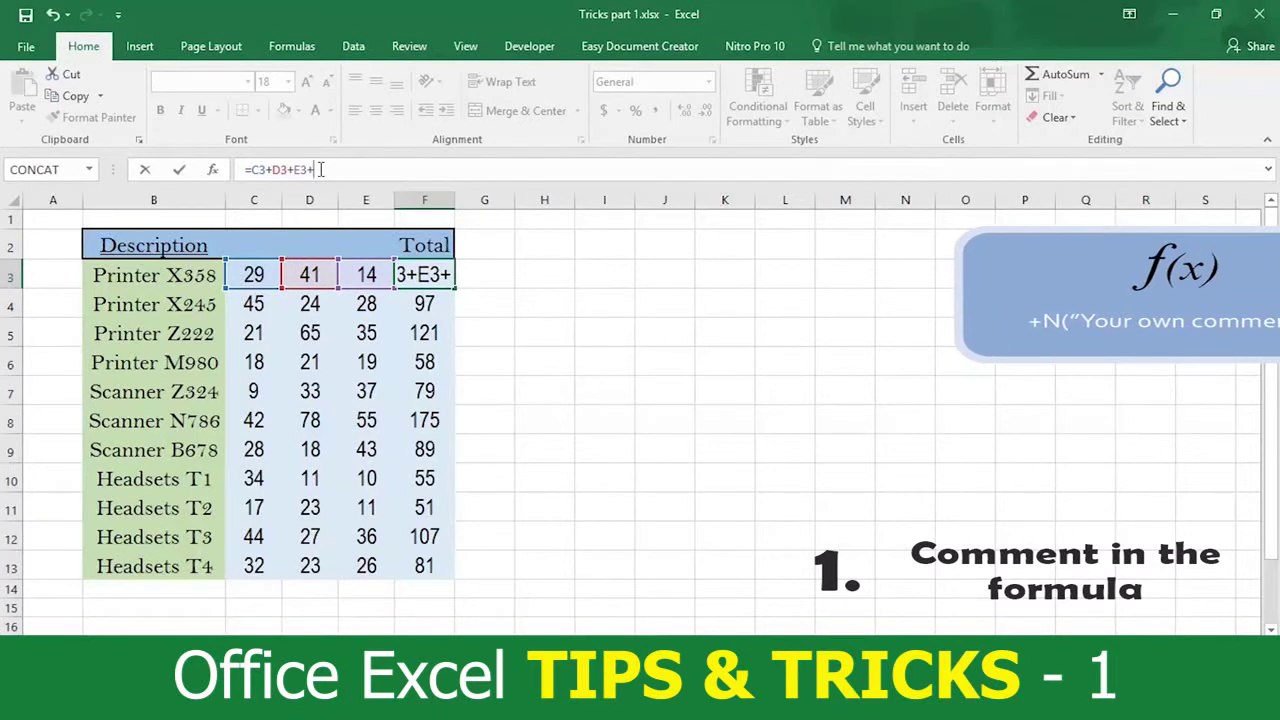
type("N")
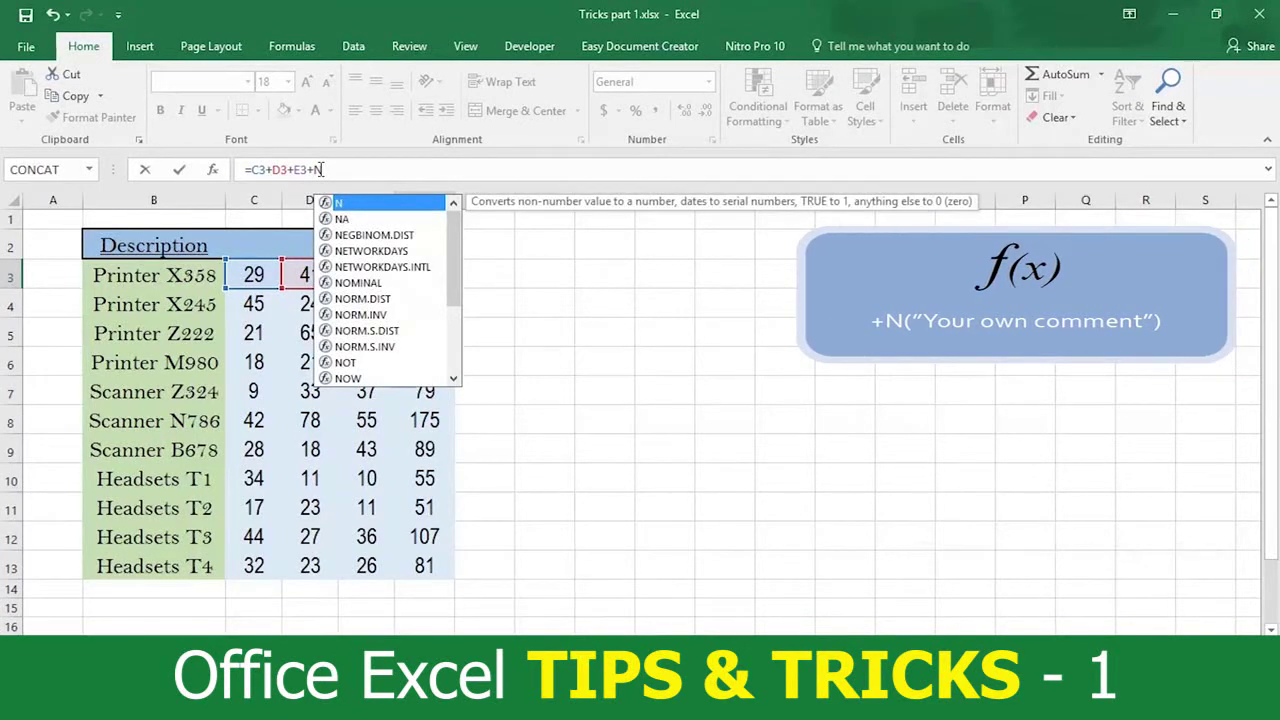
type("(\"")
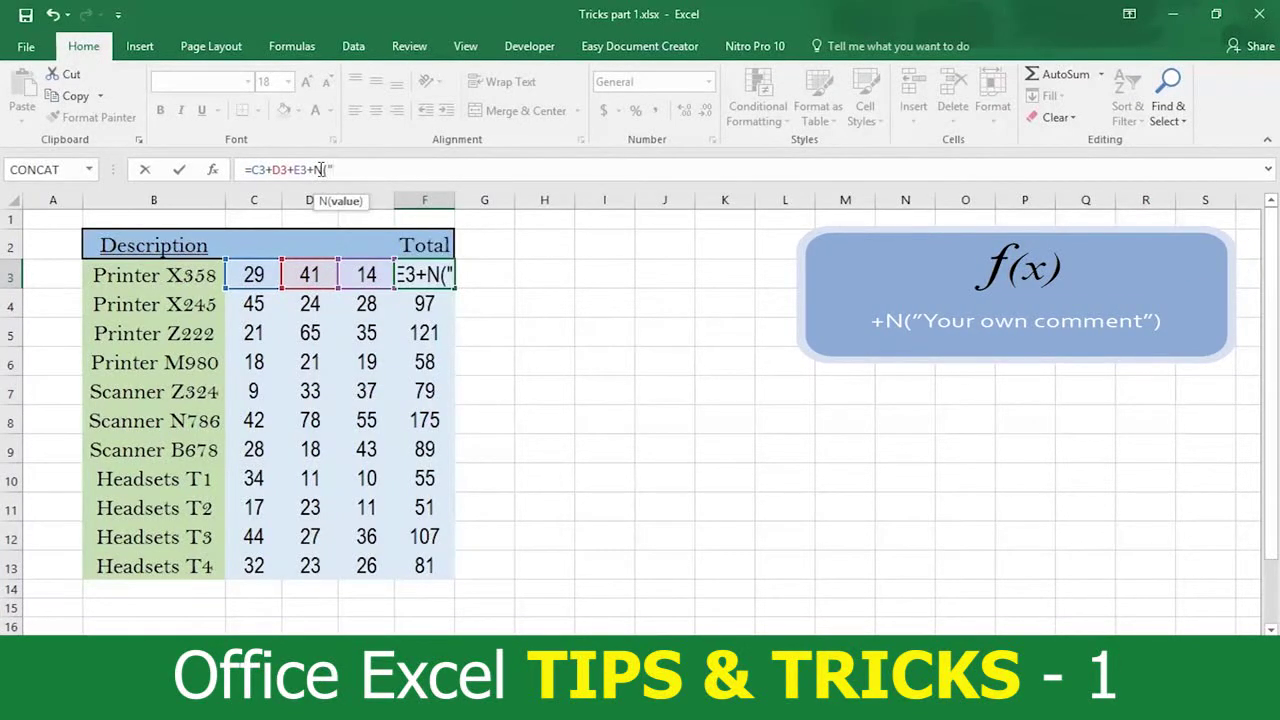
type("Your")
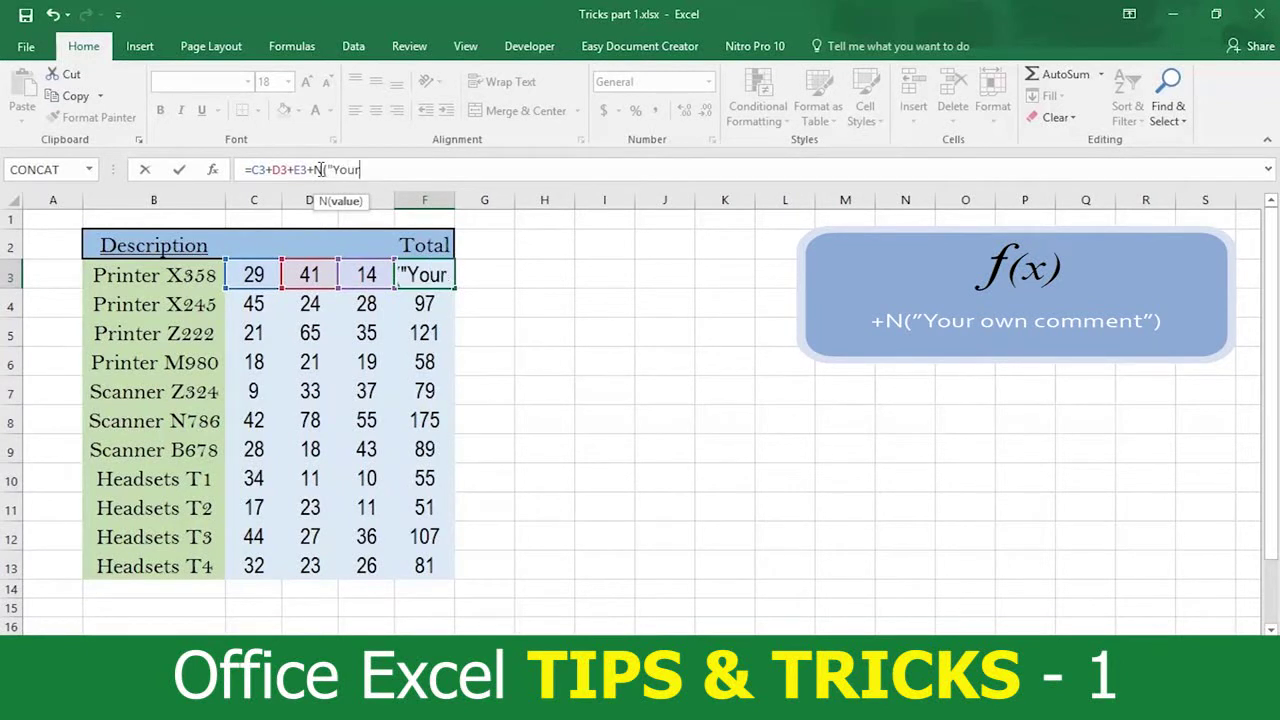
type(" own comment\"")
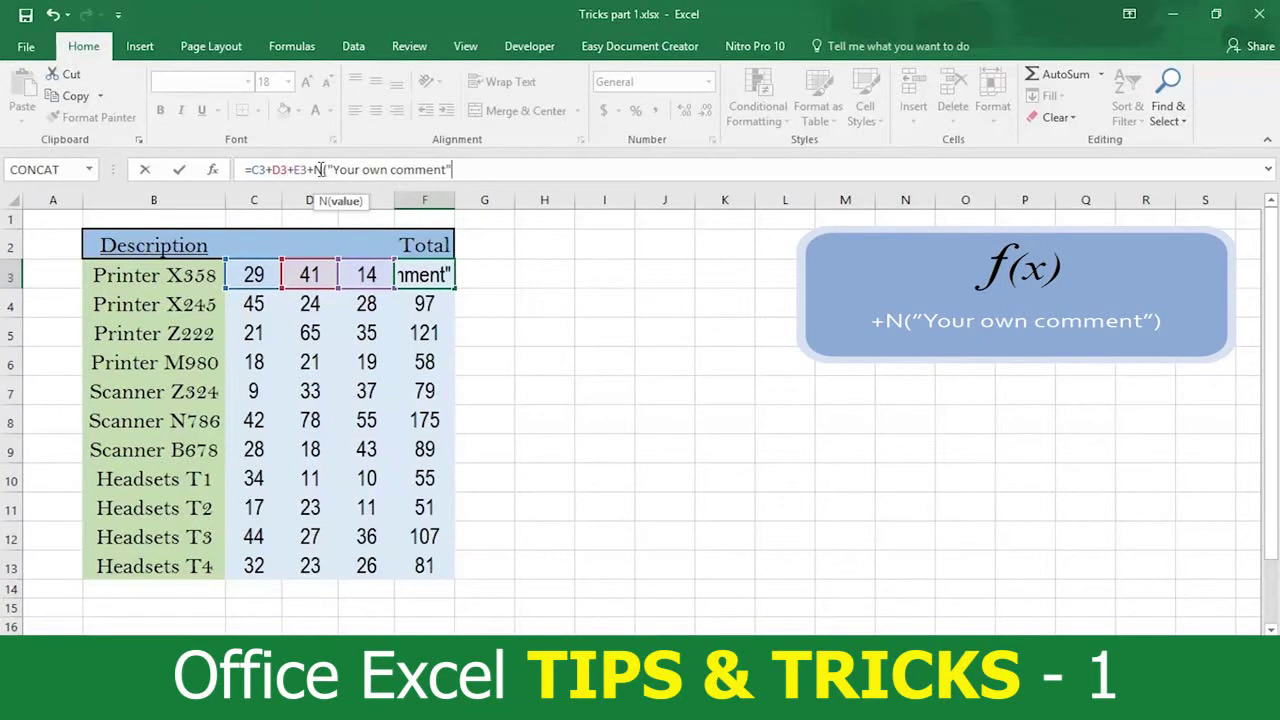
type(")")
key("Return")
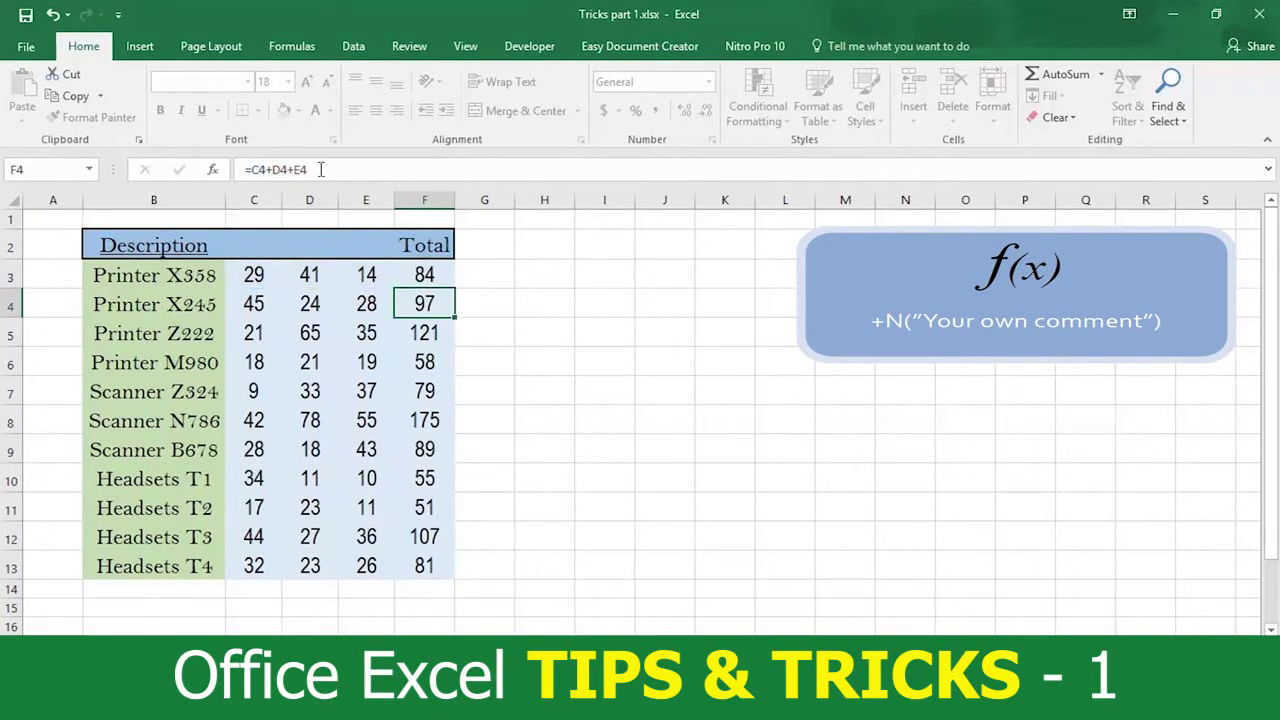
left_click(434, 282)
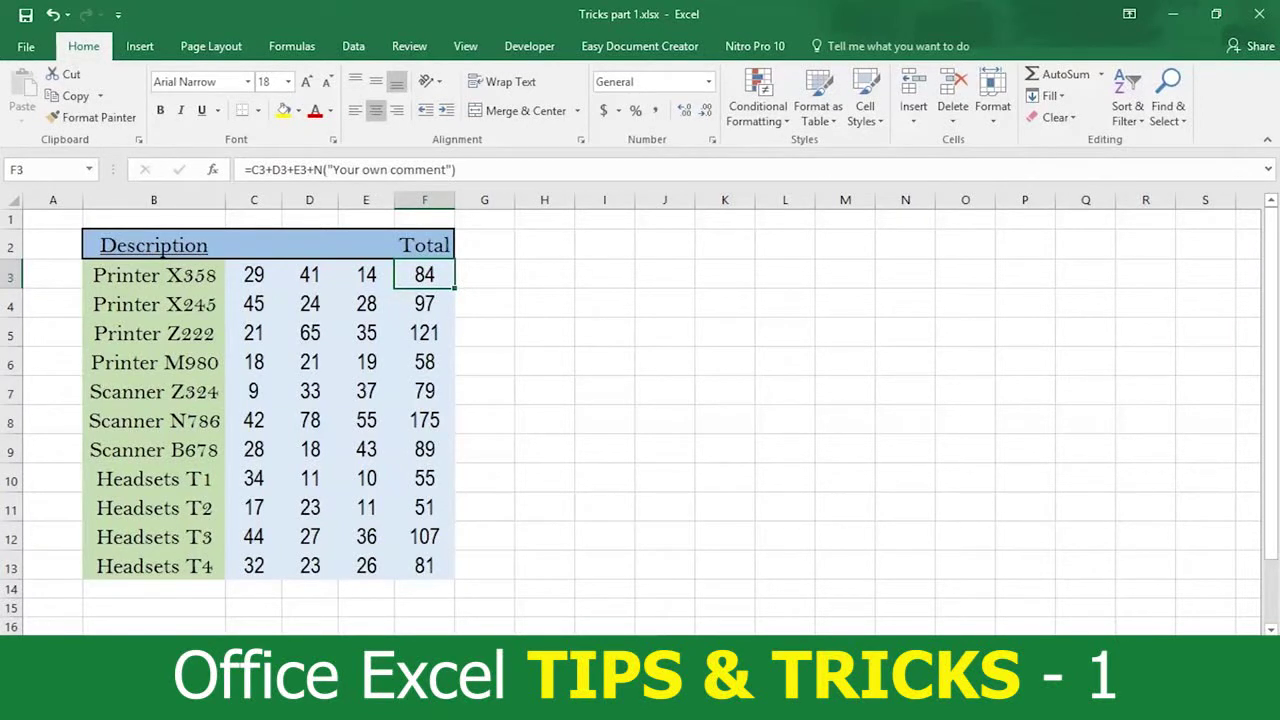
key("Up")
key("Left")
key("Left")
key("Left")
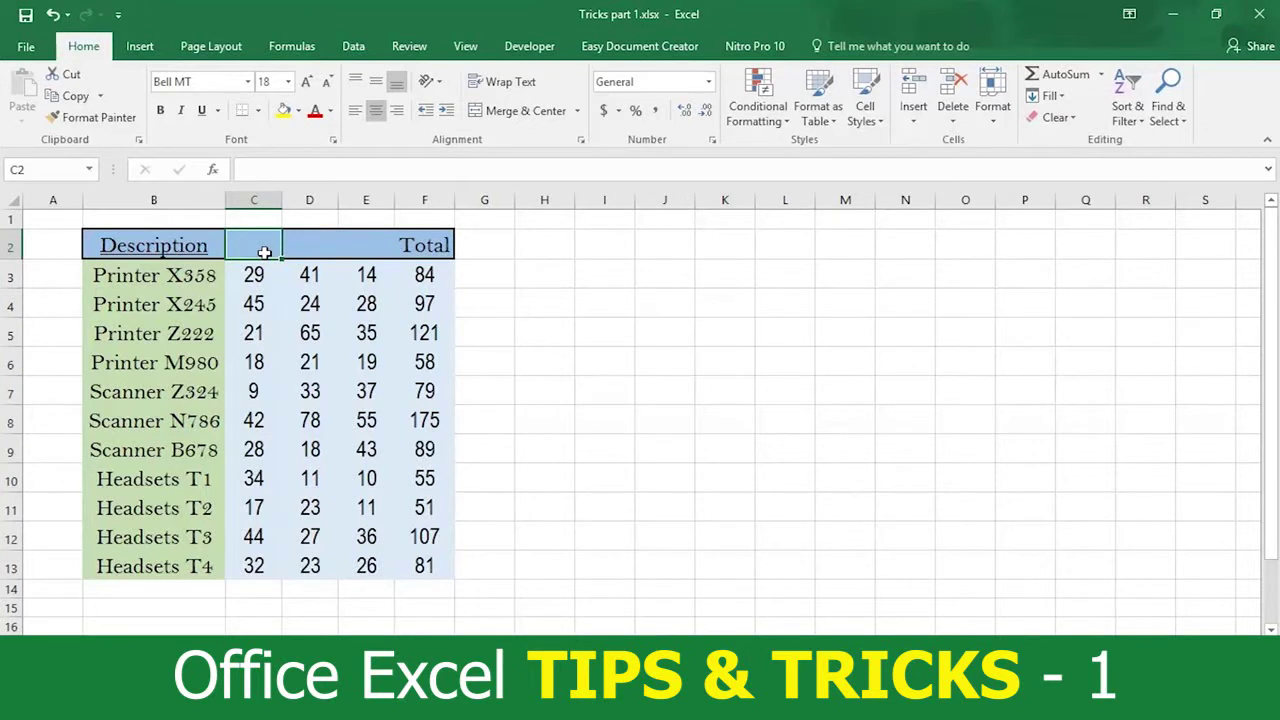
type("Sales")
key("Tab")
type("Sales")
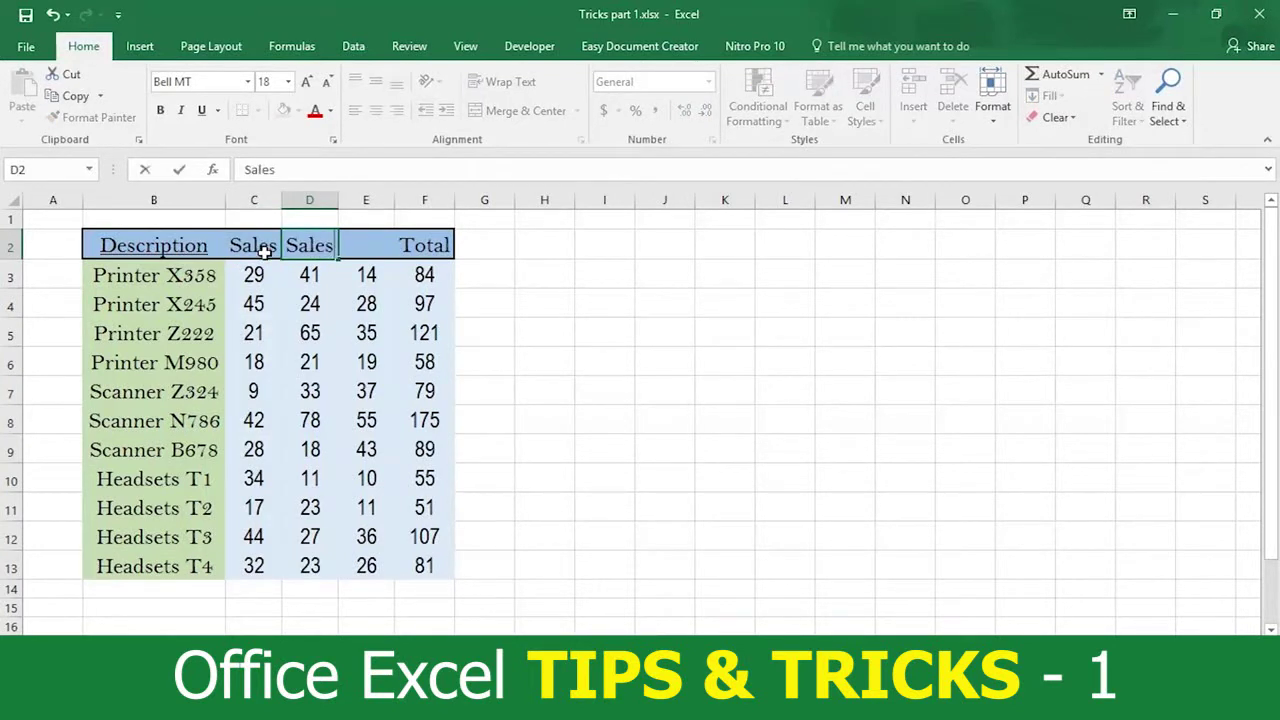
key("Tab")
type("Sales")
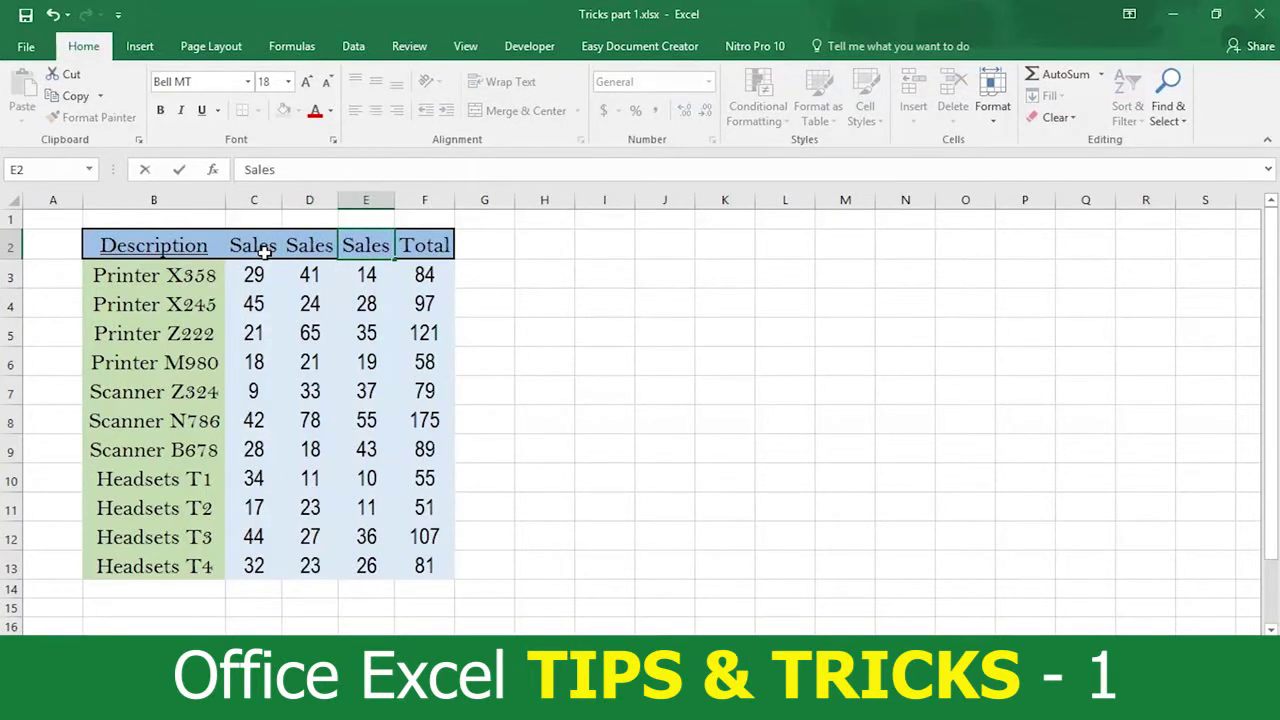
key("Escape")
left_click(306, 244)
key("Delete")
left_click(270, 249)
key("Delete")
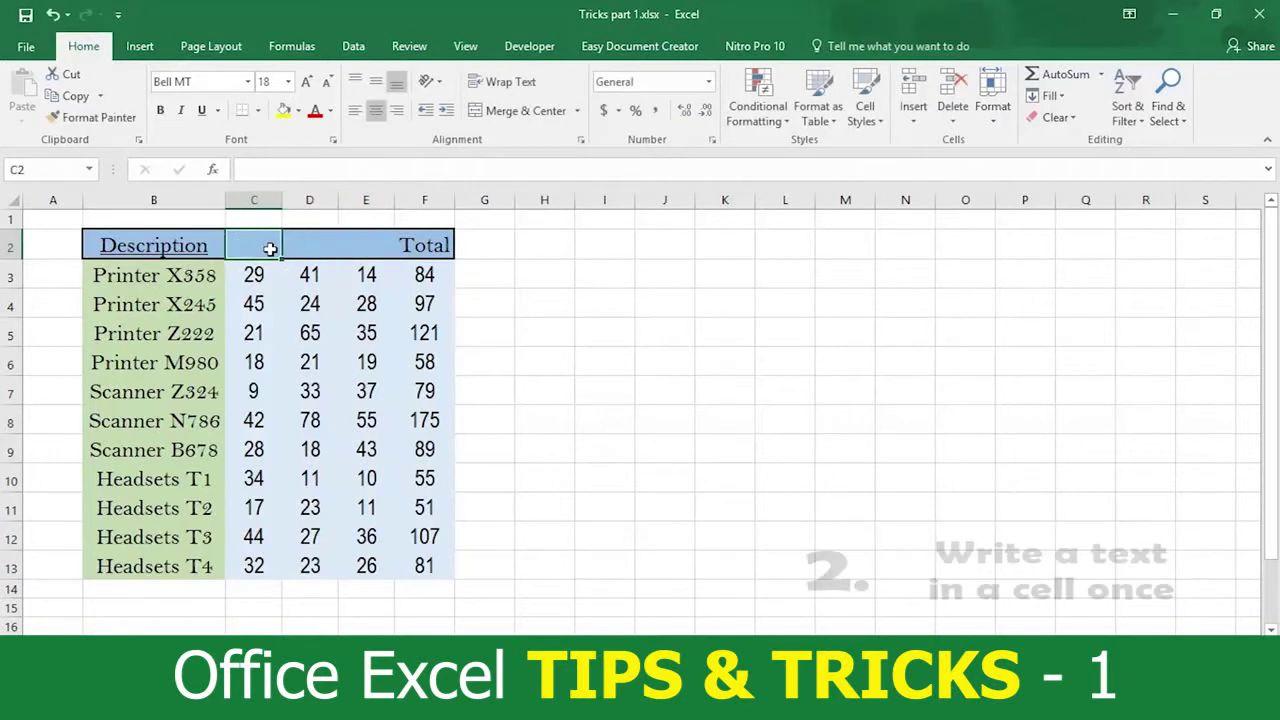
key("shift+Right")
key("shift+Right")
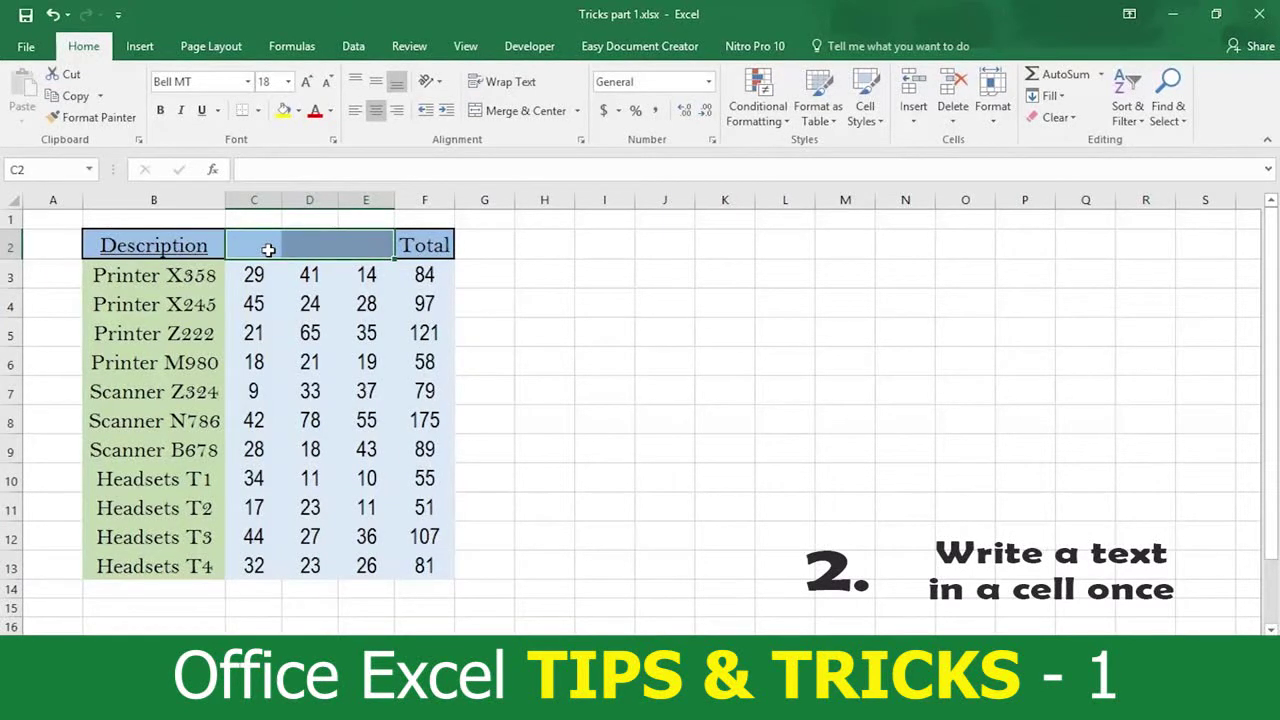
Step: Fill the header cells C2:E2 with 'Sales' in one Ctrl+Enter entry
type("Sa")
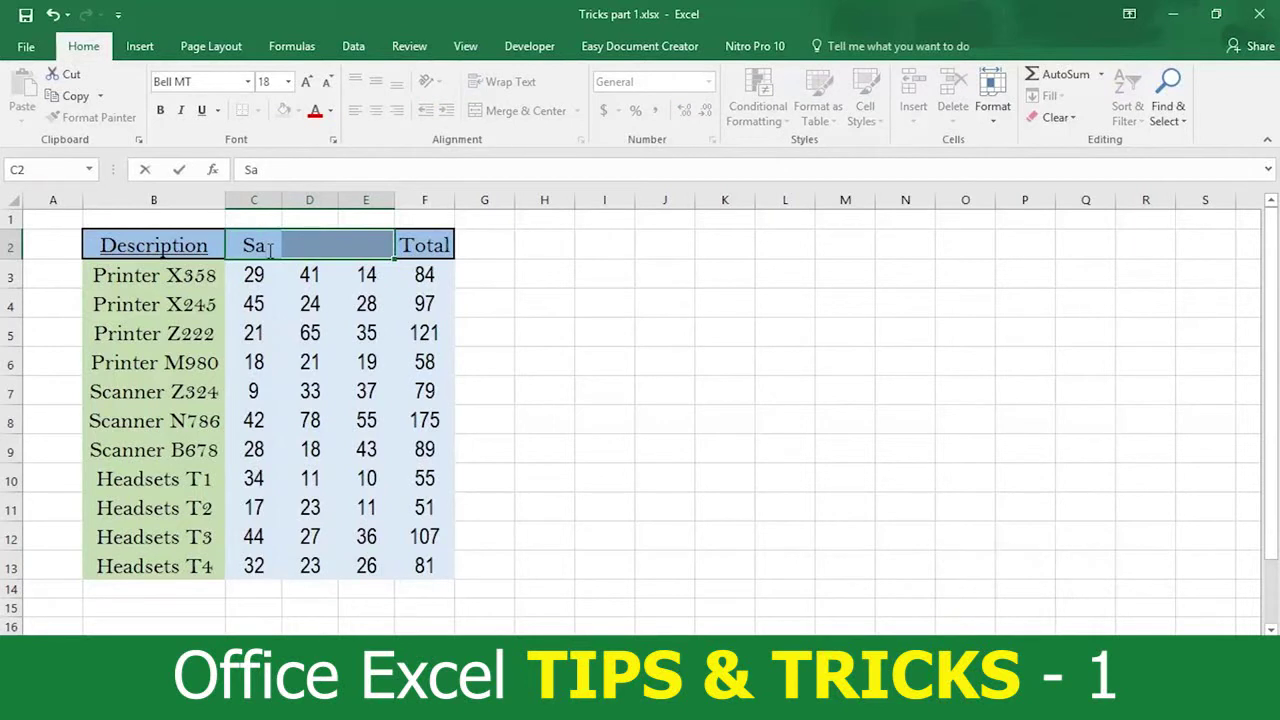
type("les")
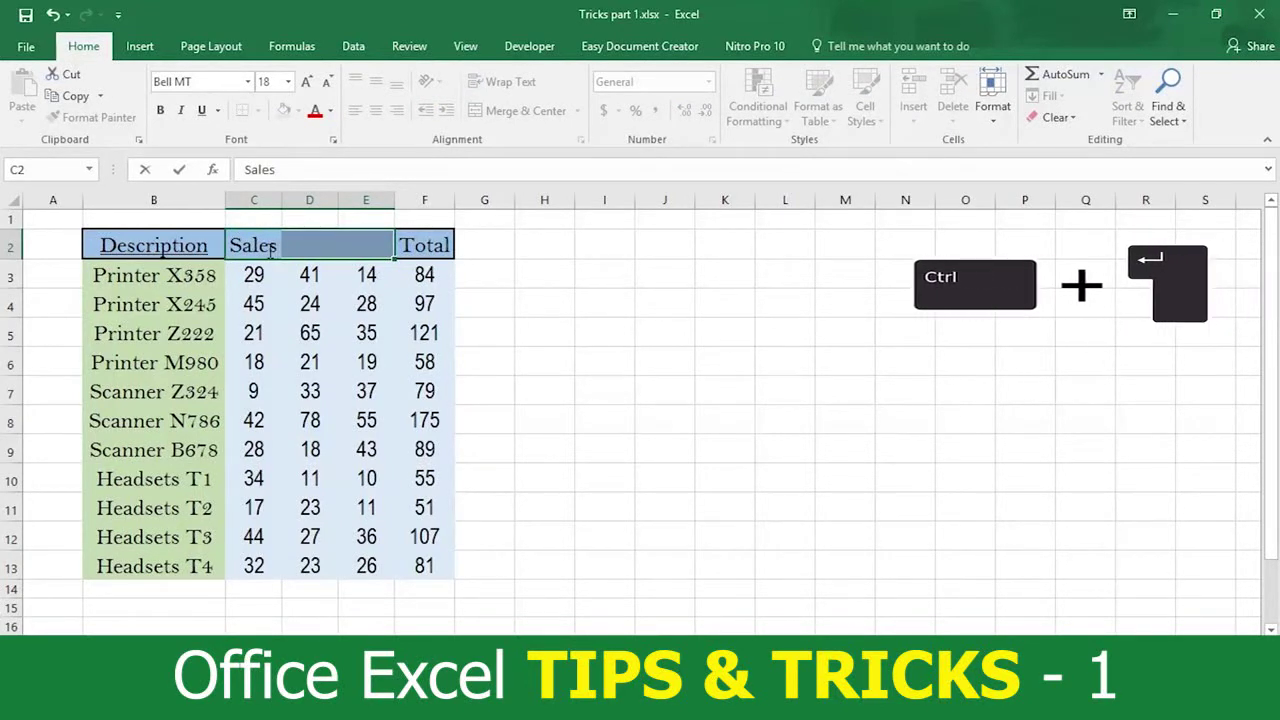
key("ctrl+Return")
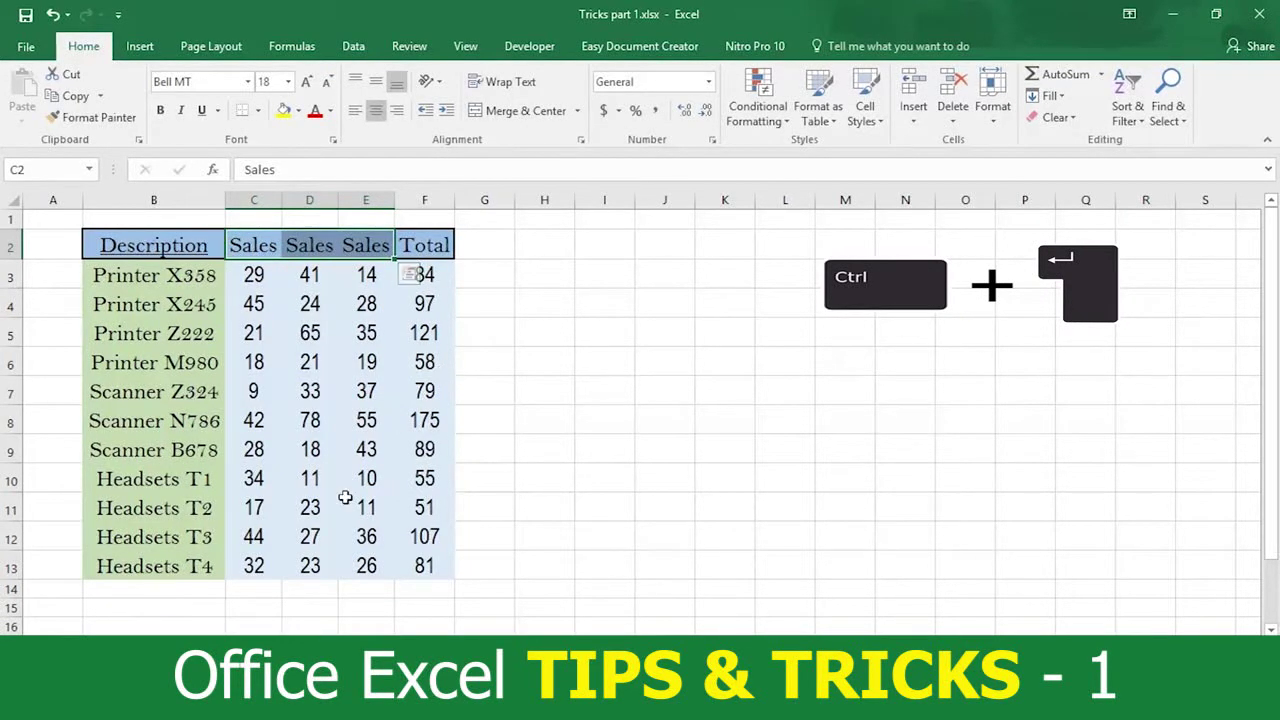
left_click(664, 448)
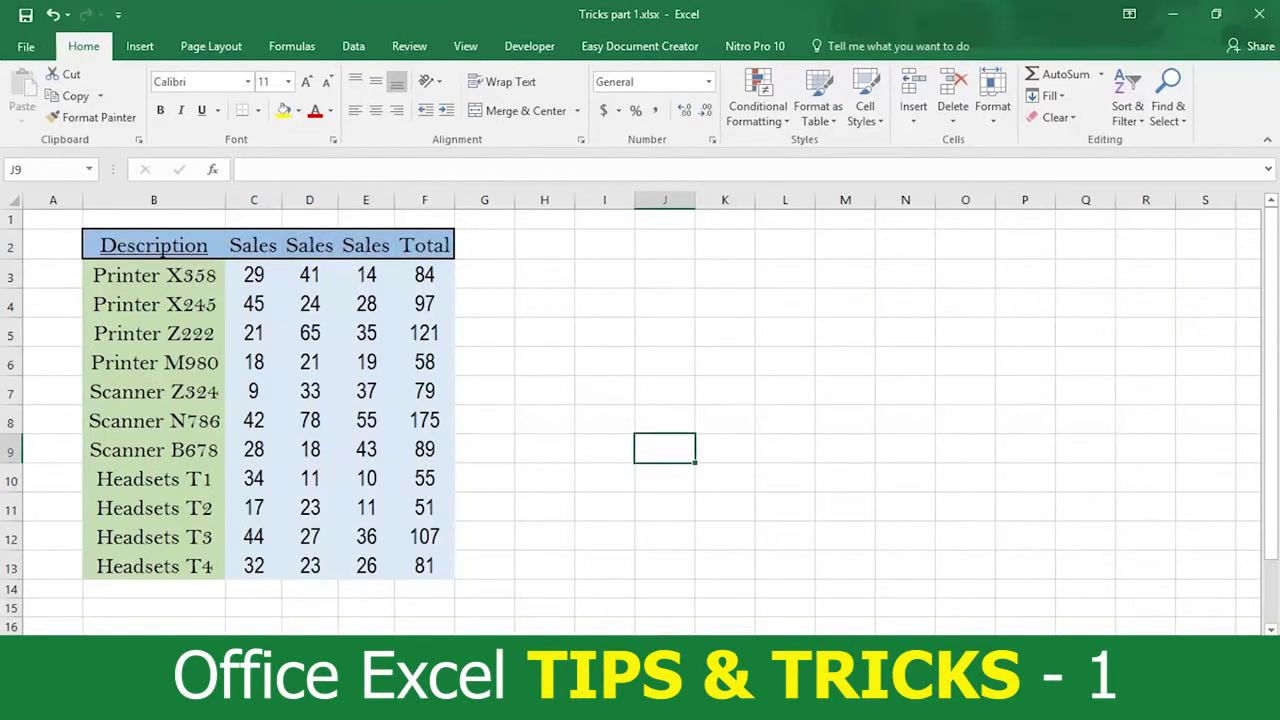
left_click(365, 251)
key("Delete")
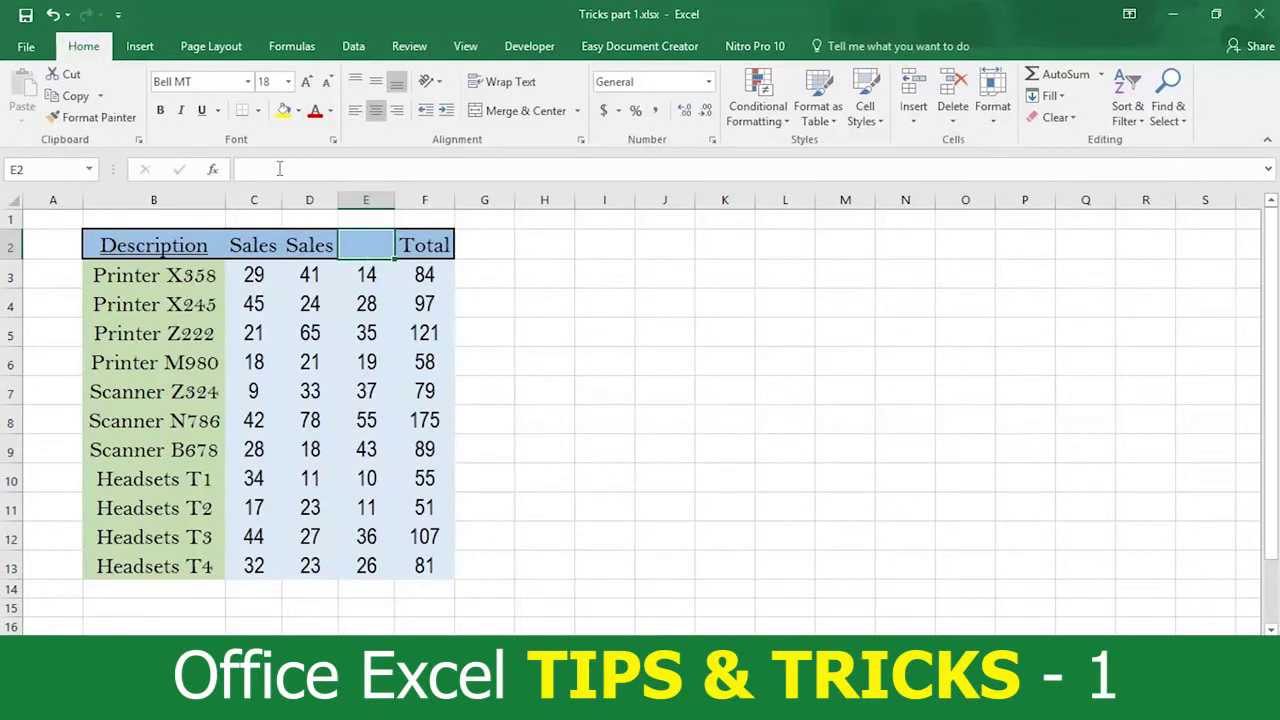
left_click(258, 110)
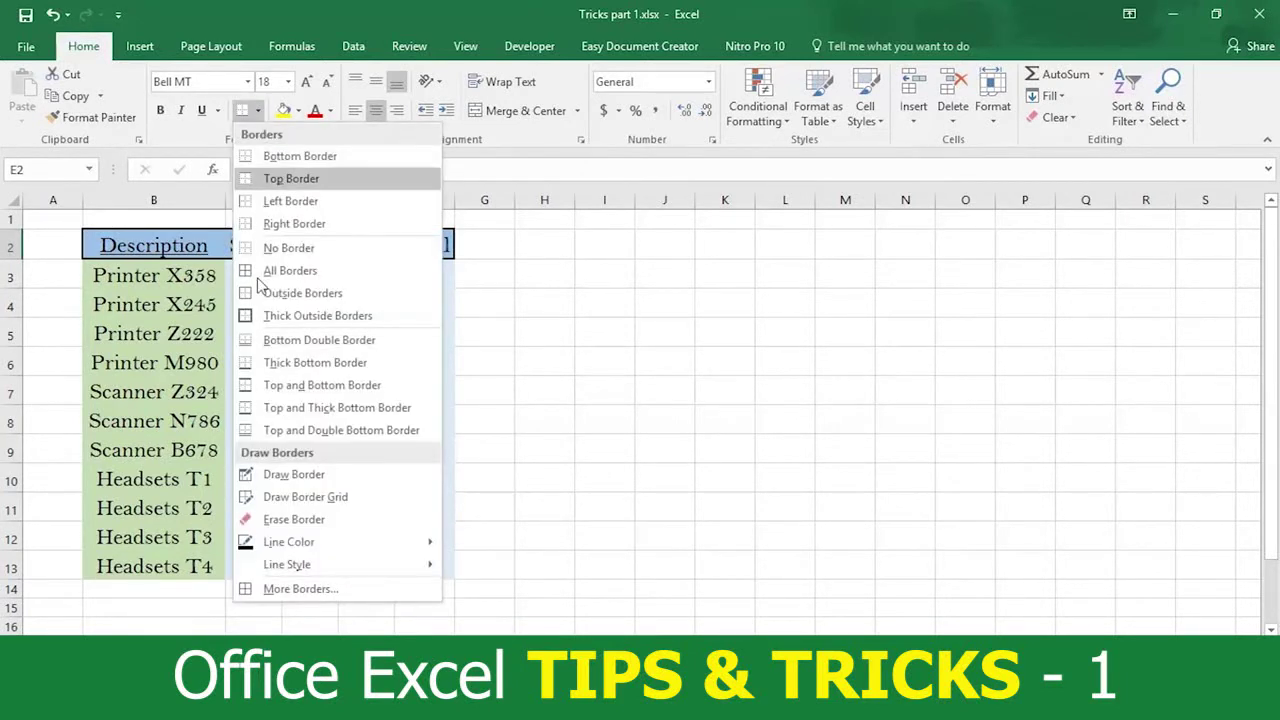
mouse_move(287, 564)
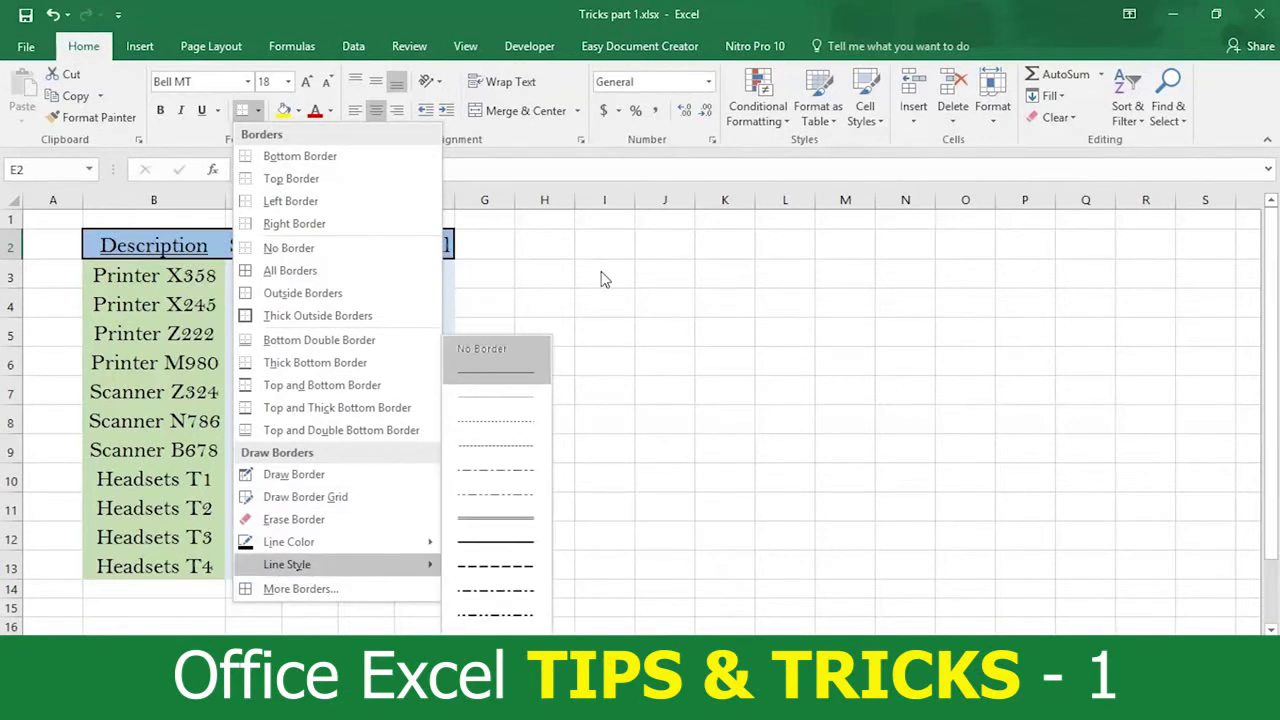
left_click(505, 284)
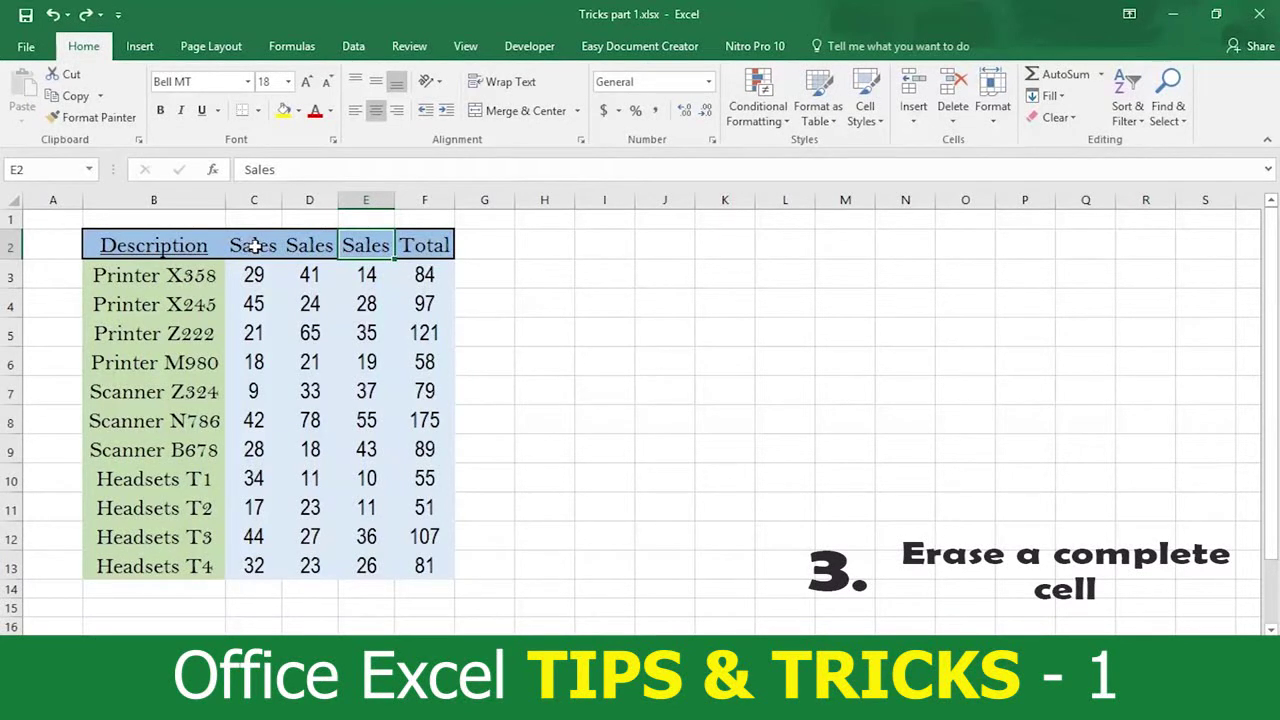
left_click(252, 245)
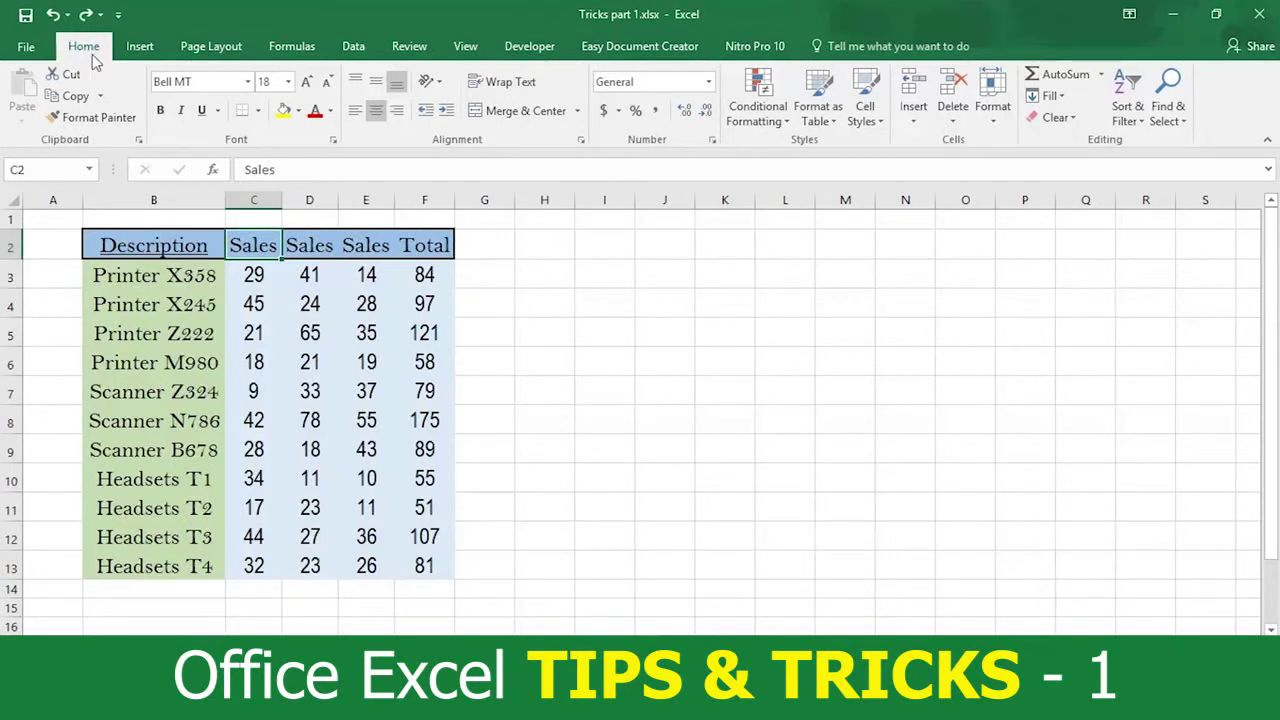
left_click(1073, 116)
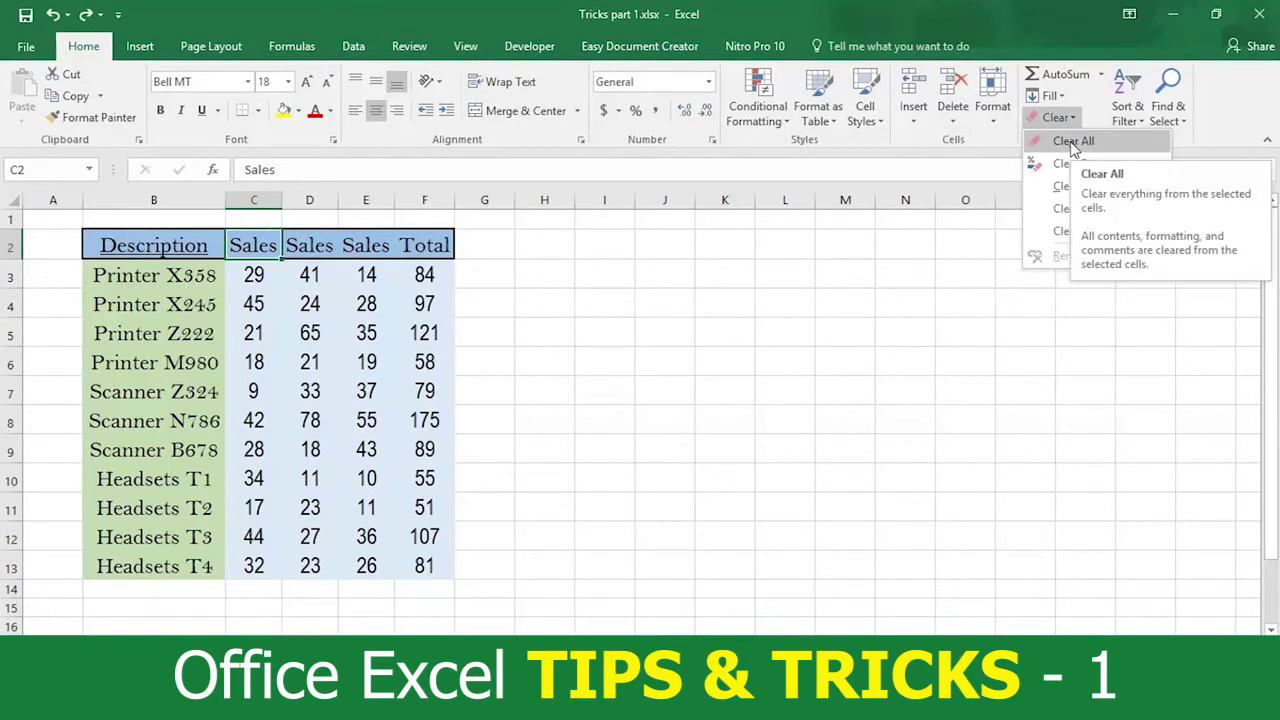
left_click(1072, 142)
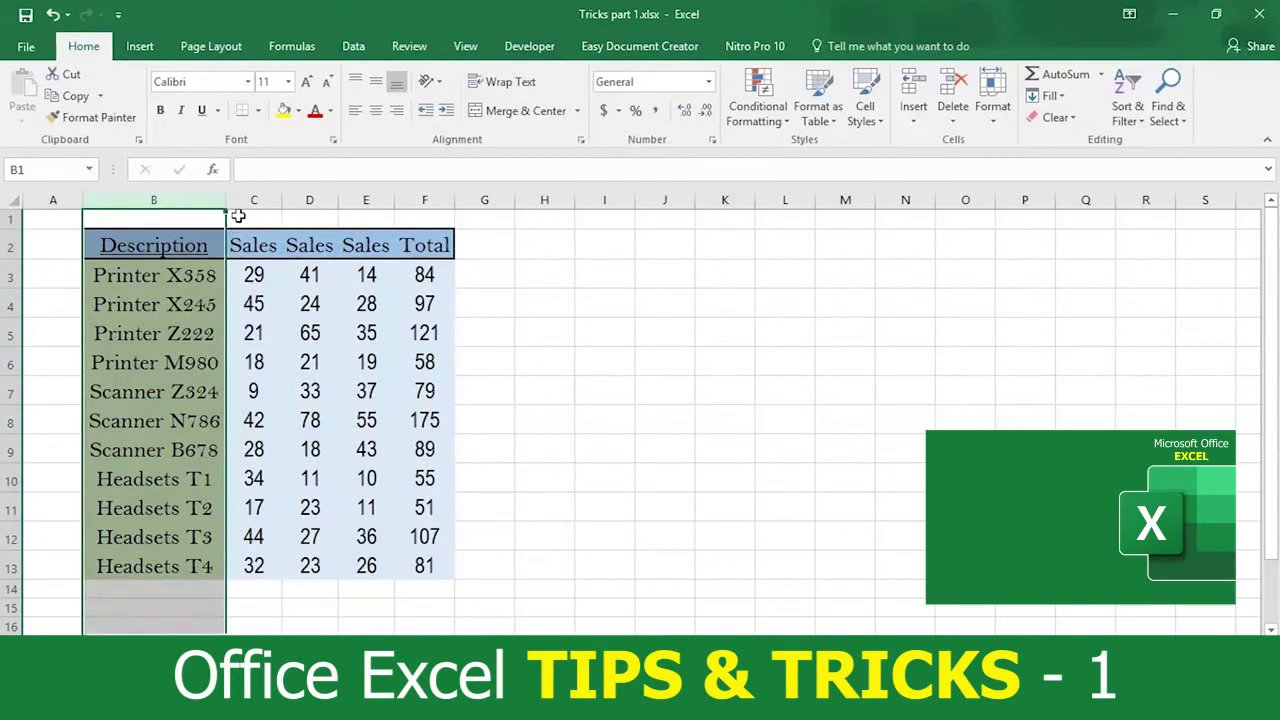
Step: Select the header cells B2:F2, from Description through Total
left_click(237, 218)
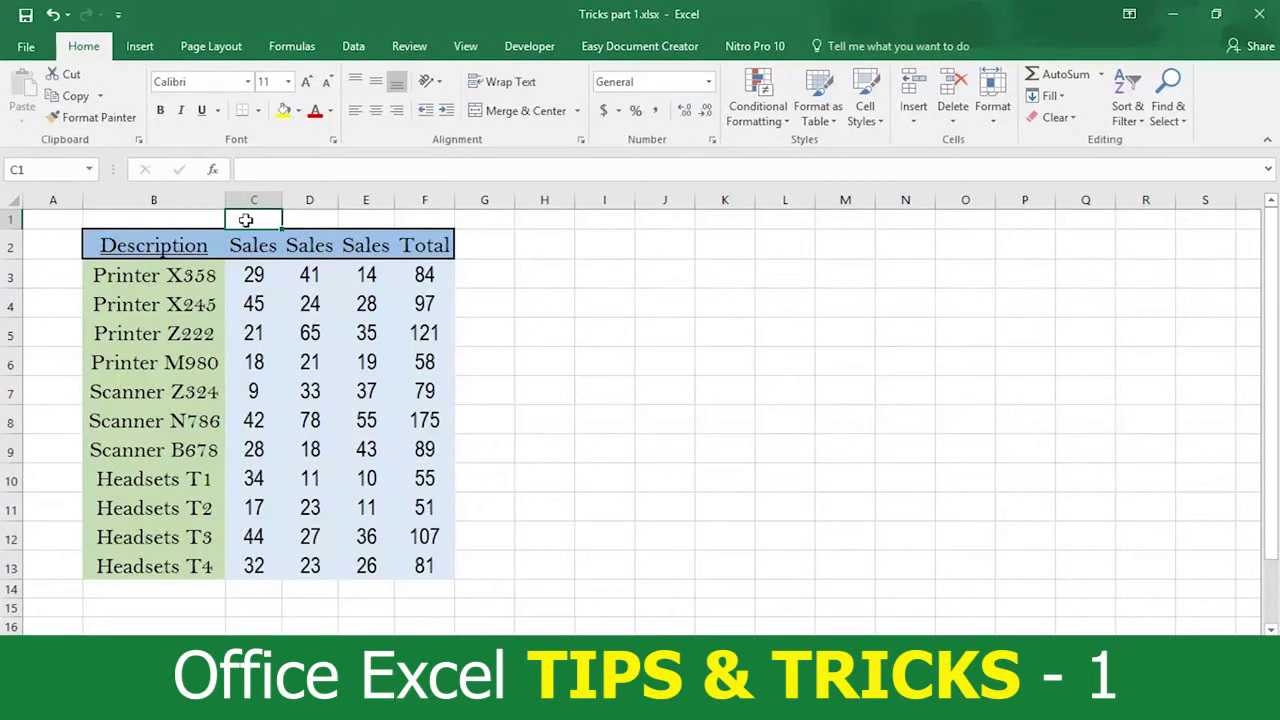
left_click_drag(168, 247, 413, 245)
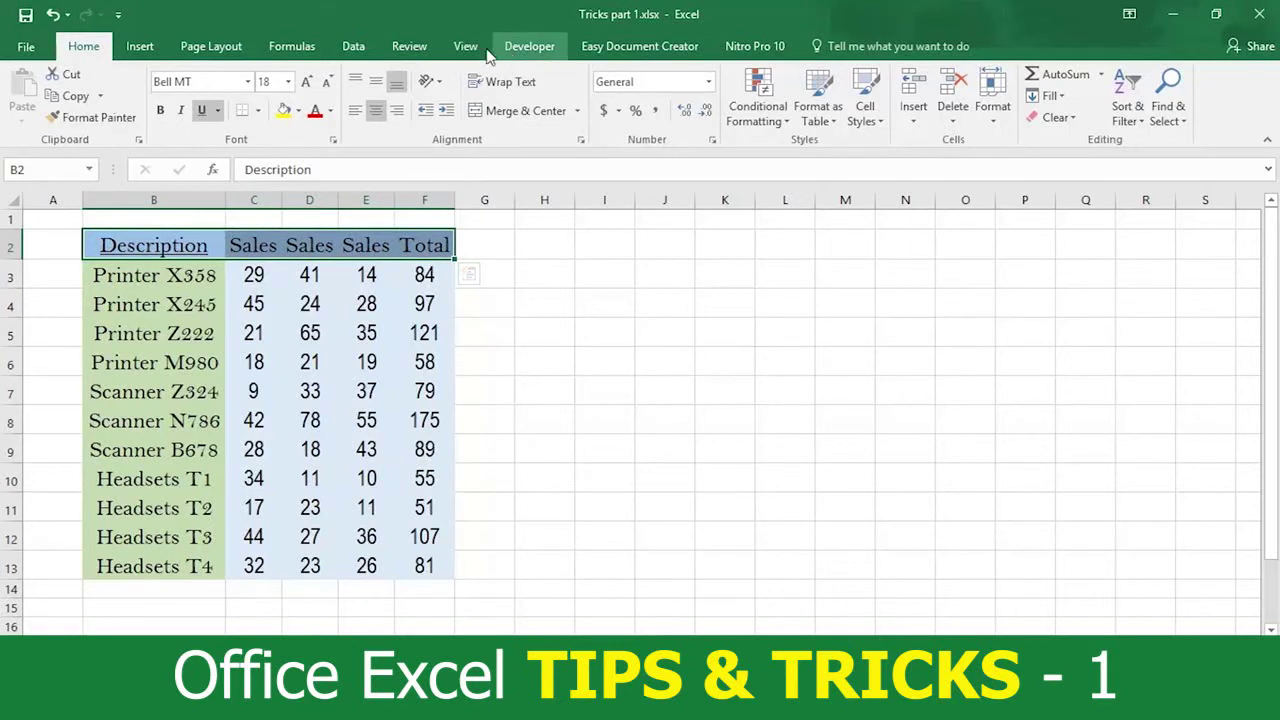
Step: Turn on AutoFilter, view the Description dropdown, then switch the filter off with Ctrl+Shift+L
left_click(357, 46)
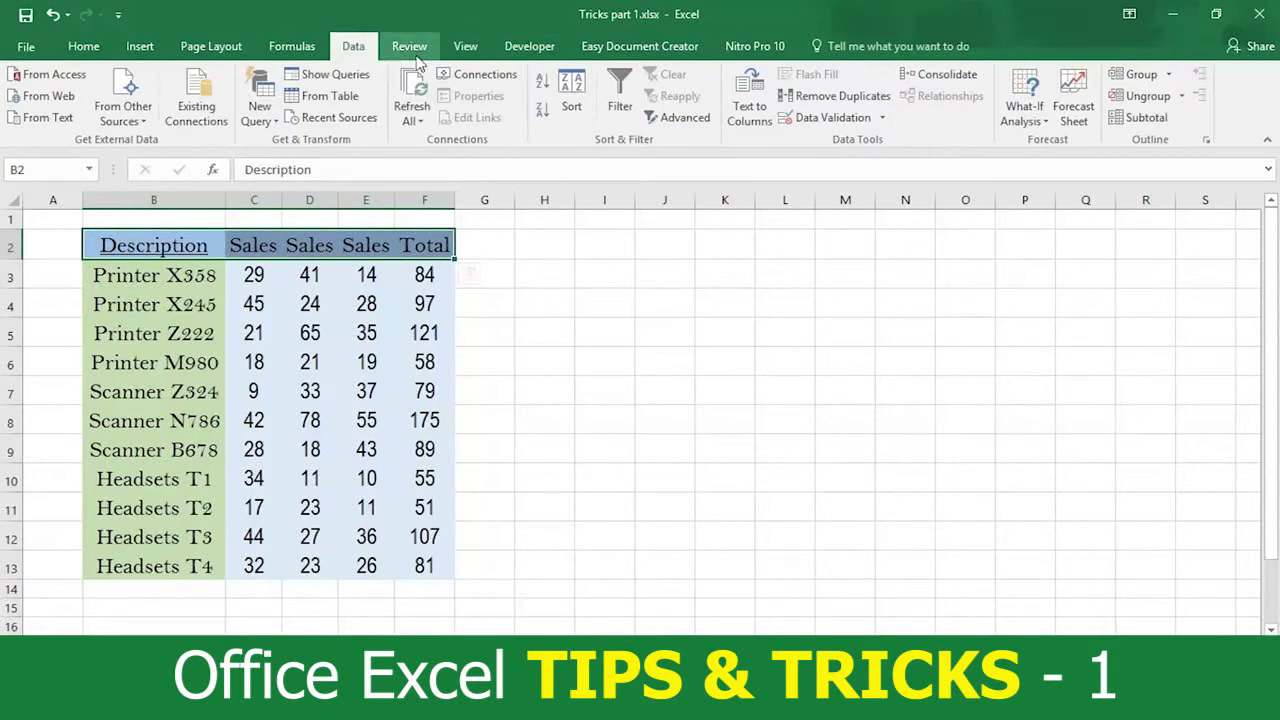
left_click(619, 106)
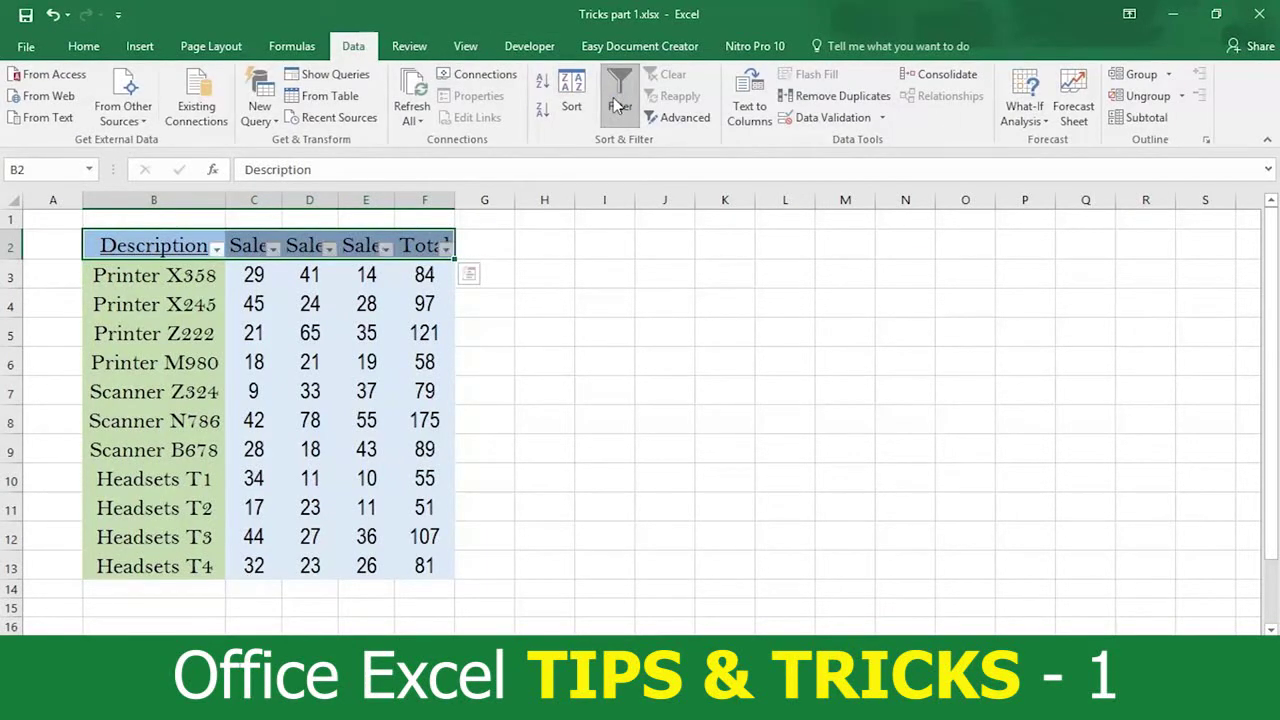
left_click(217, 249)
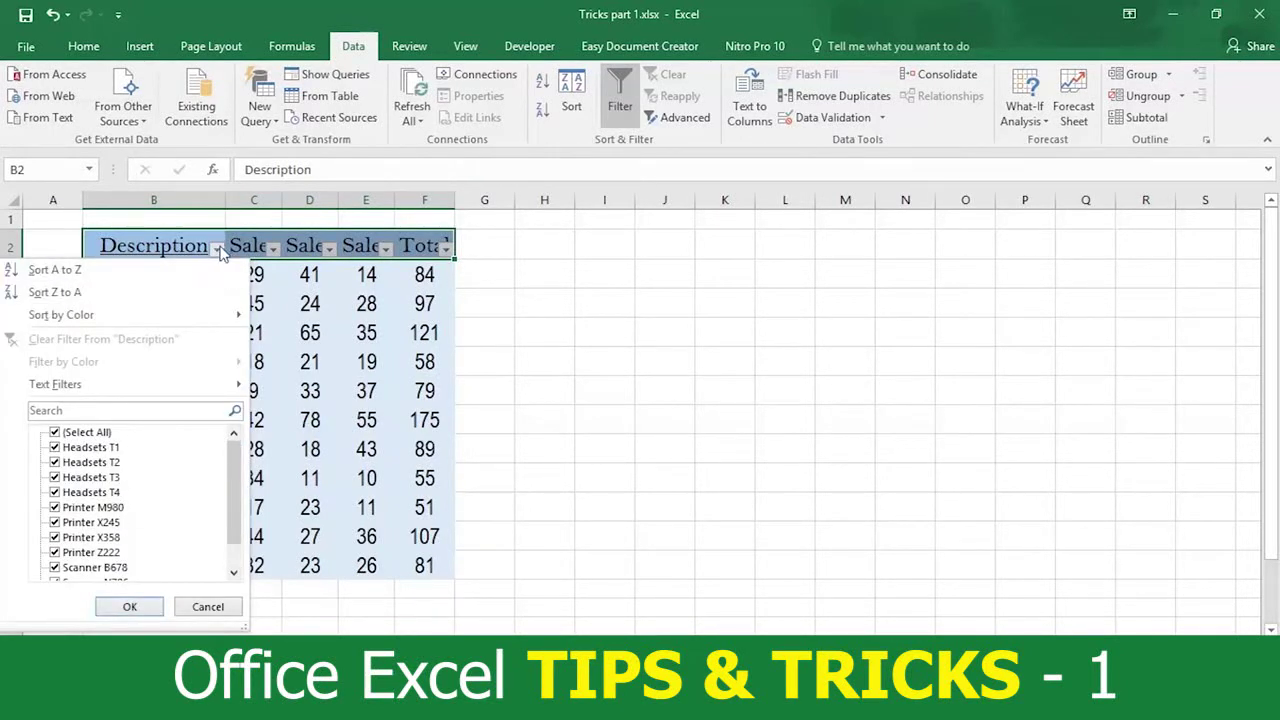
left_click(129, 606)
key("ctrl+shift+l")
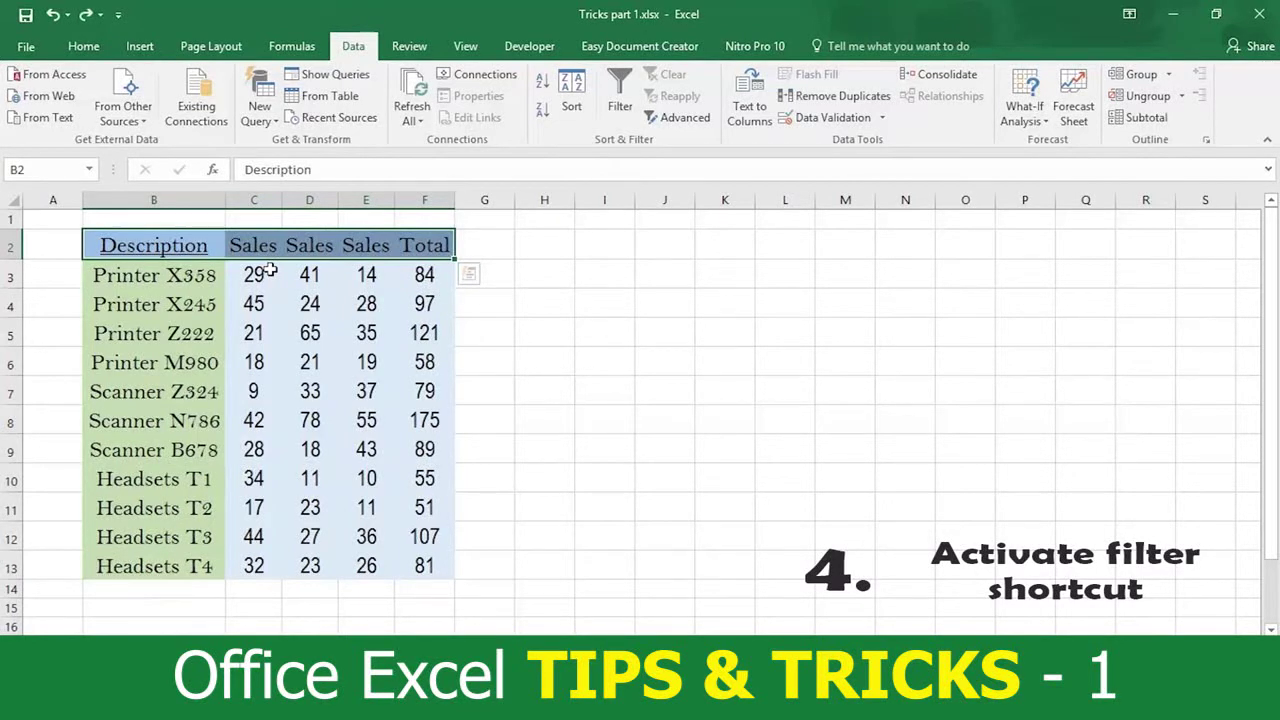
left_click_drag(150, 245, 400, 245)
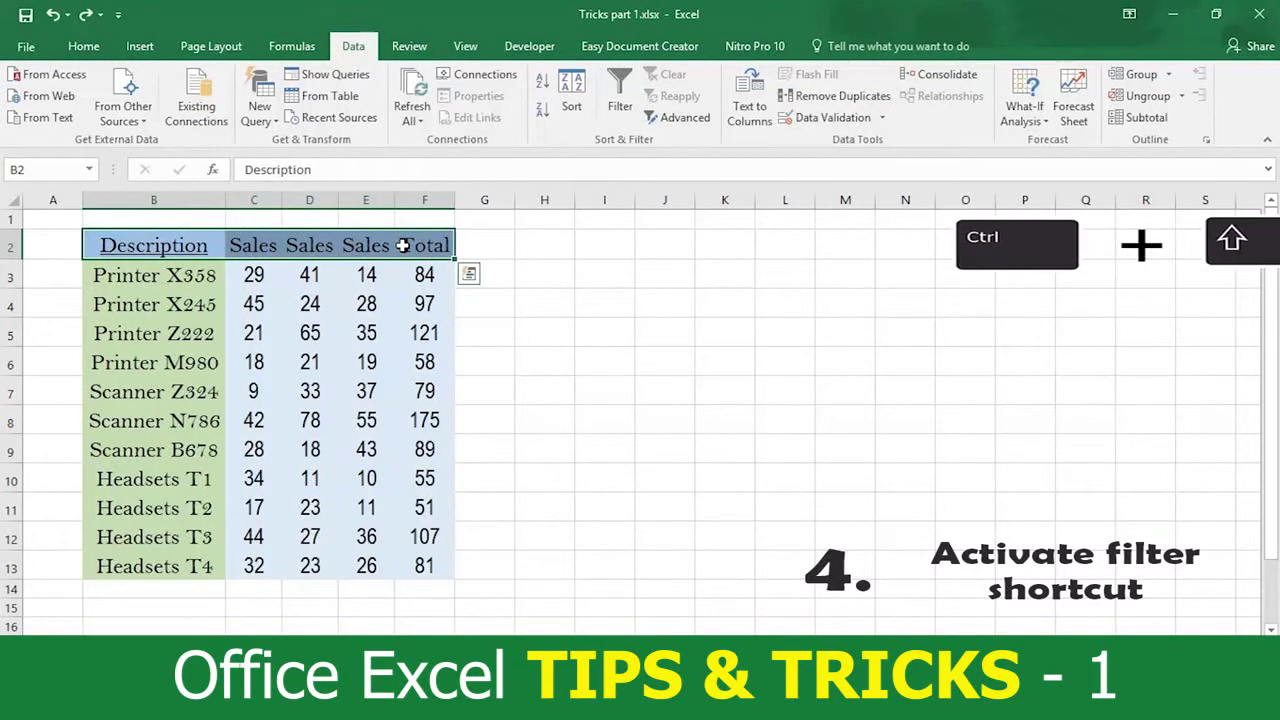
key("ctrl+shift+l")
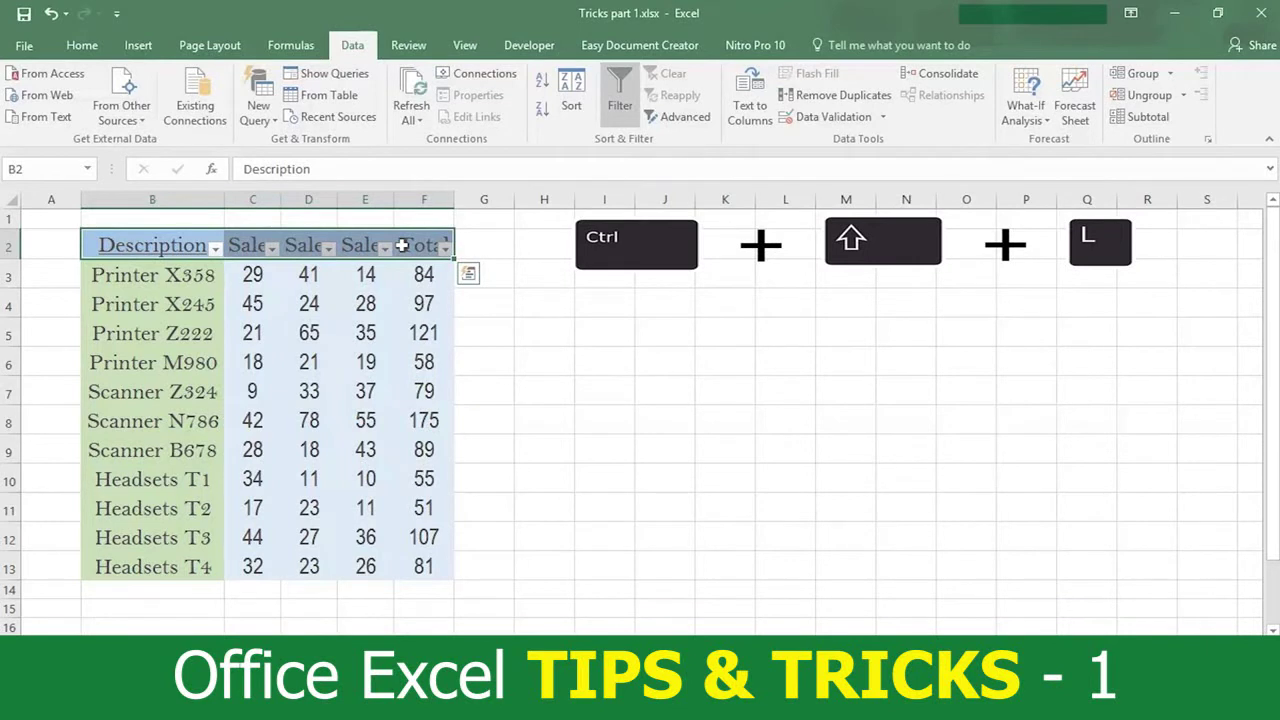
key("ctrl+shift+l")
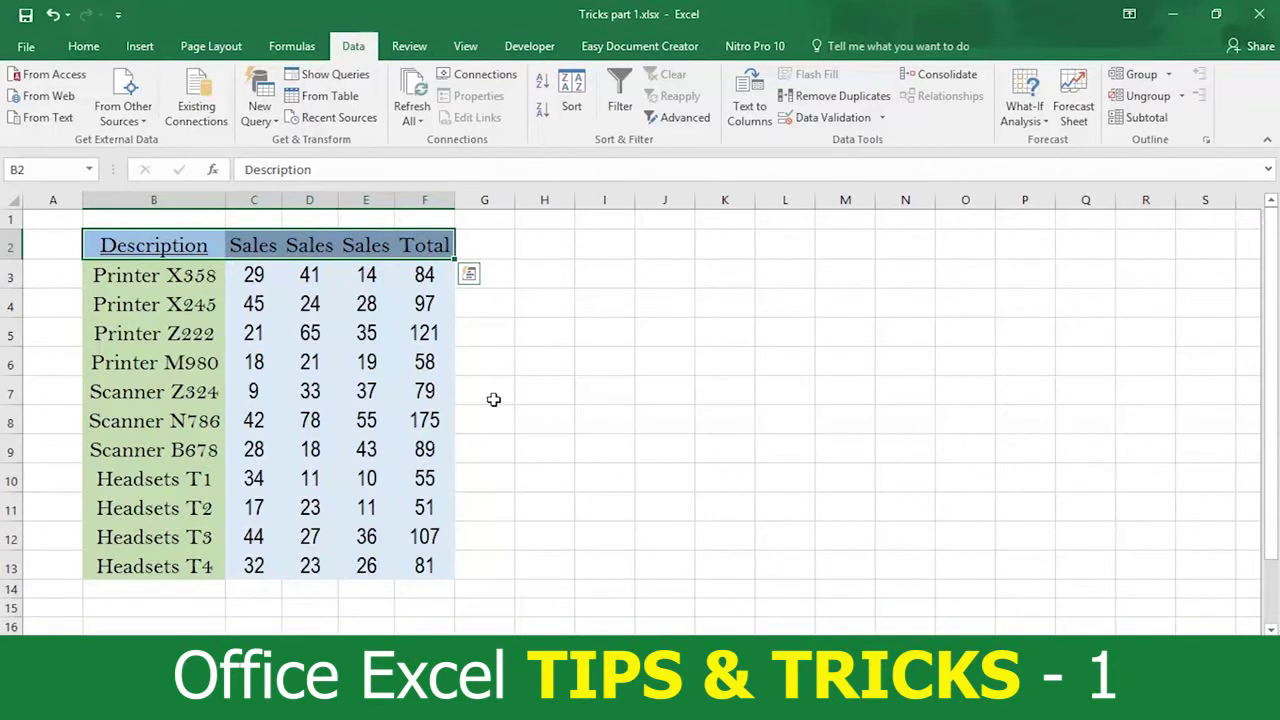
left_click(178, 200)
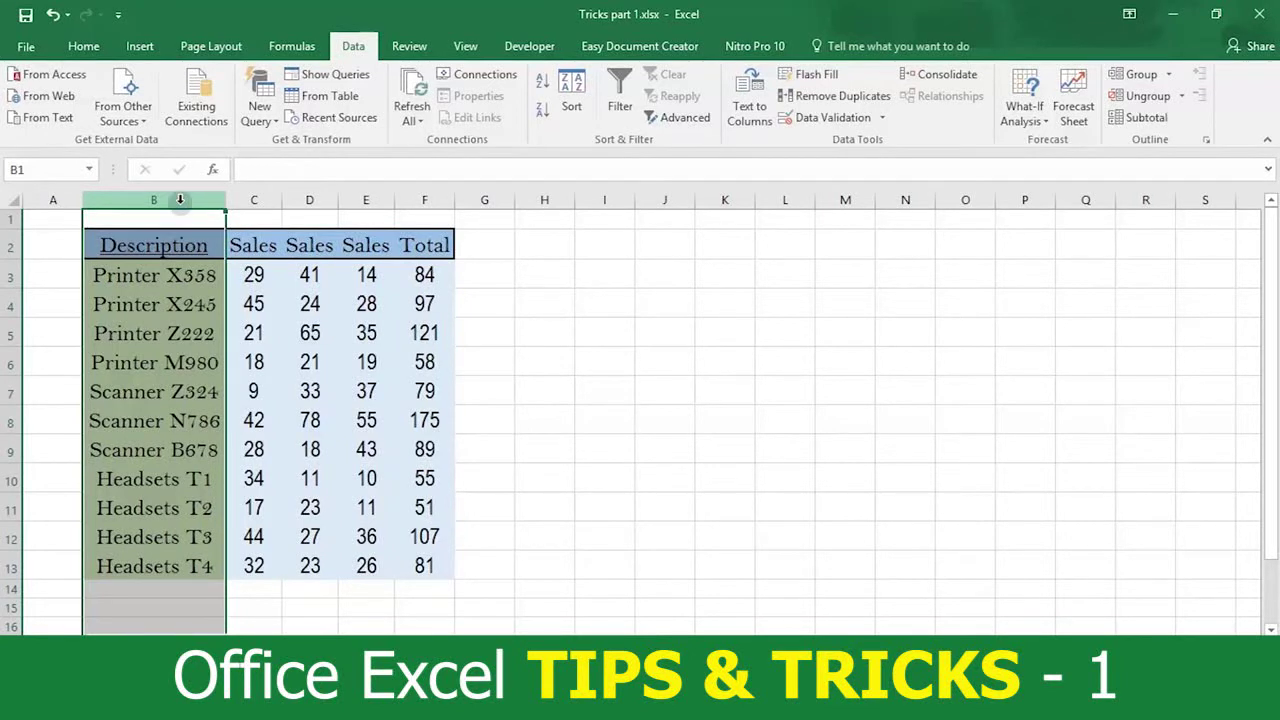
right_click(180, 200)
left_click(256, 336)
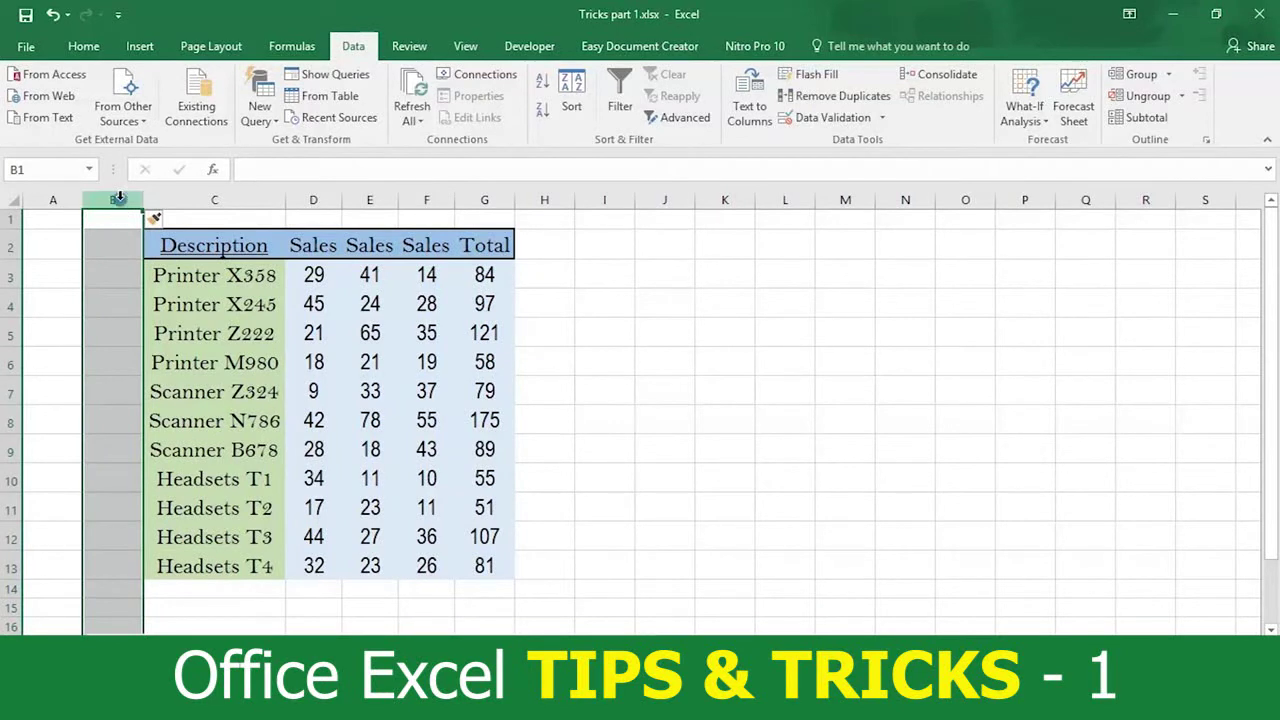
right_click(118, 199)
left_click(170, 328)
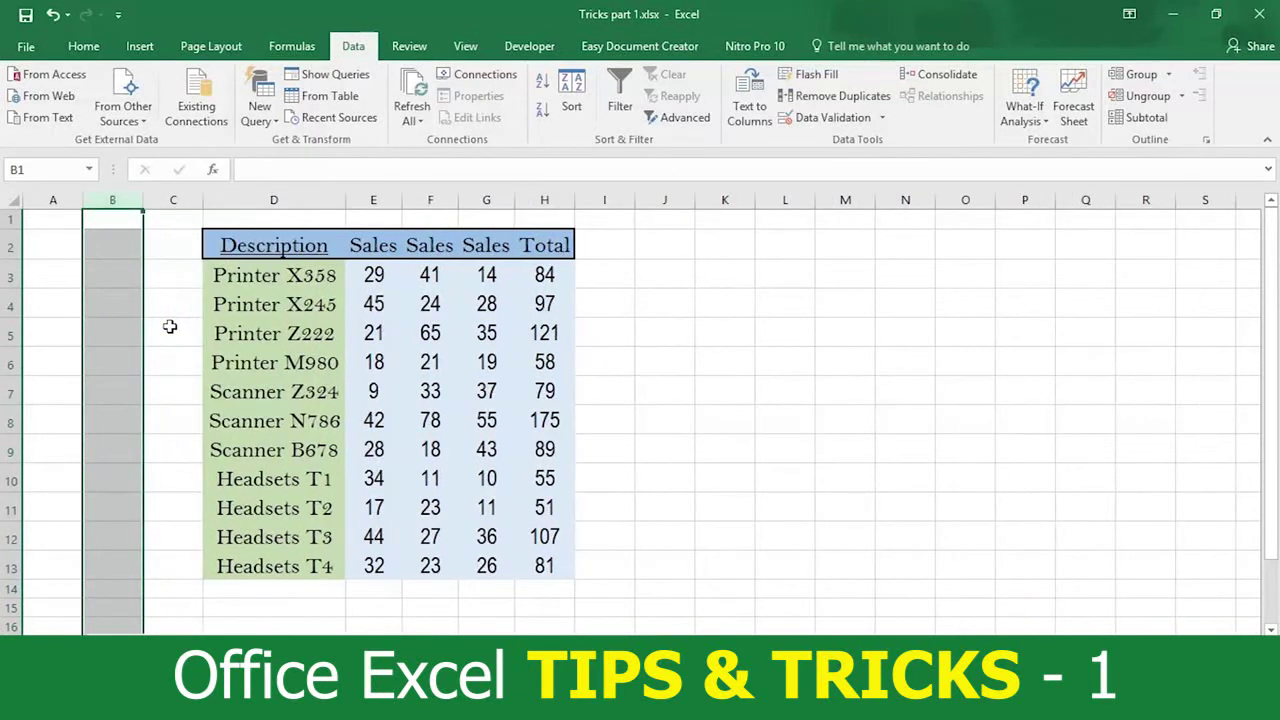
key("ctrl+z")
key("ctrl+z")
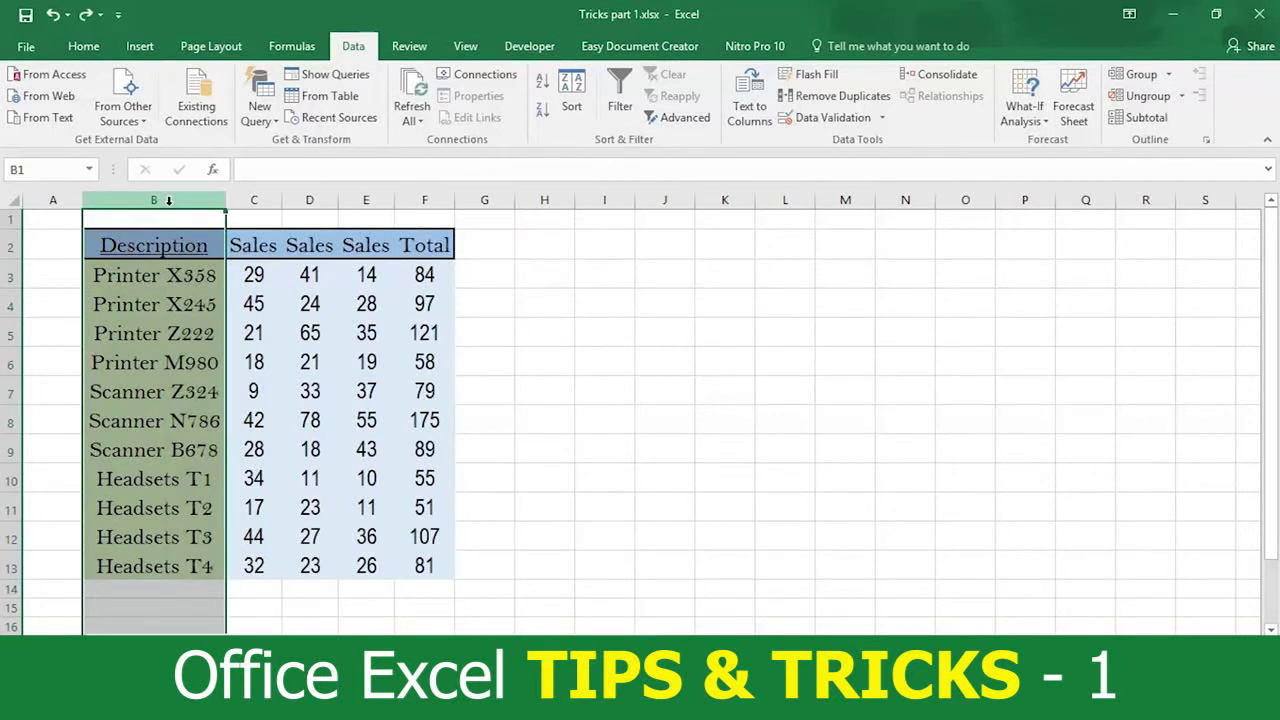
Step: Insert a blank column C before the first Sales column using Ctrl+Plus
left_click(257, 200)
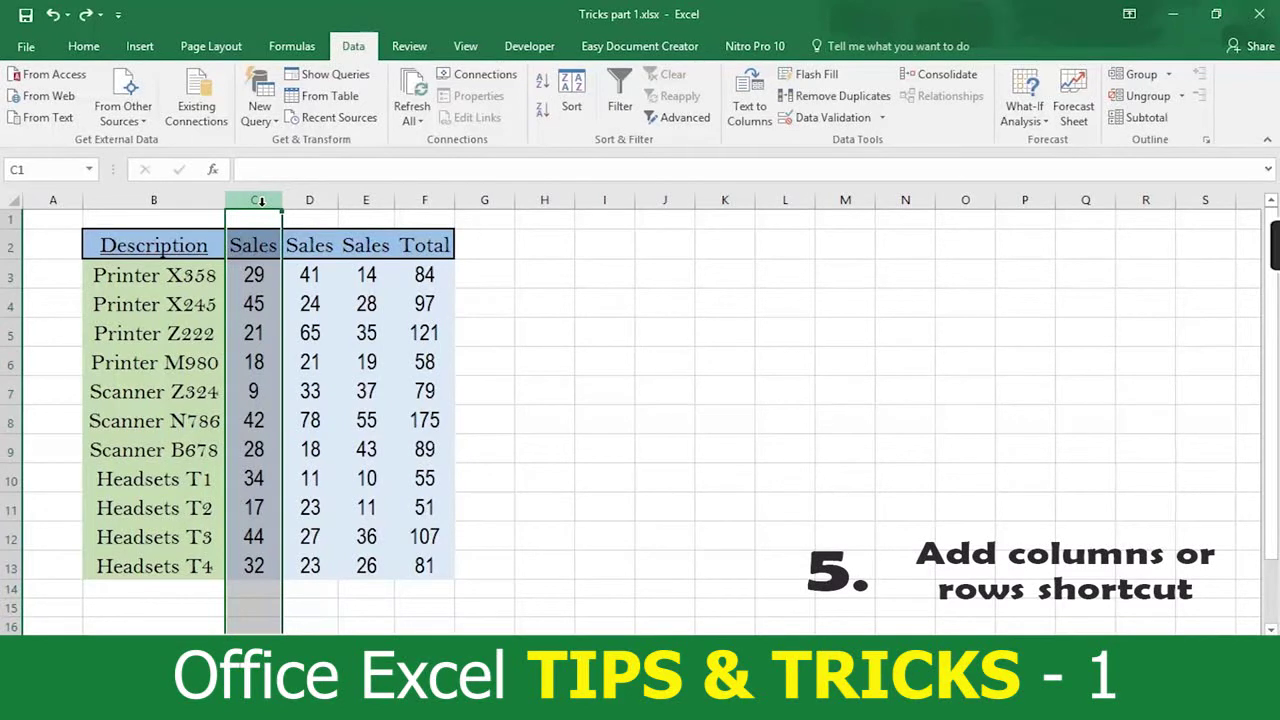
key("ctrl+plus")
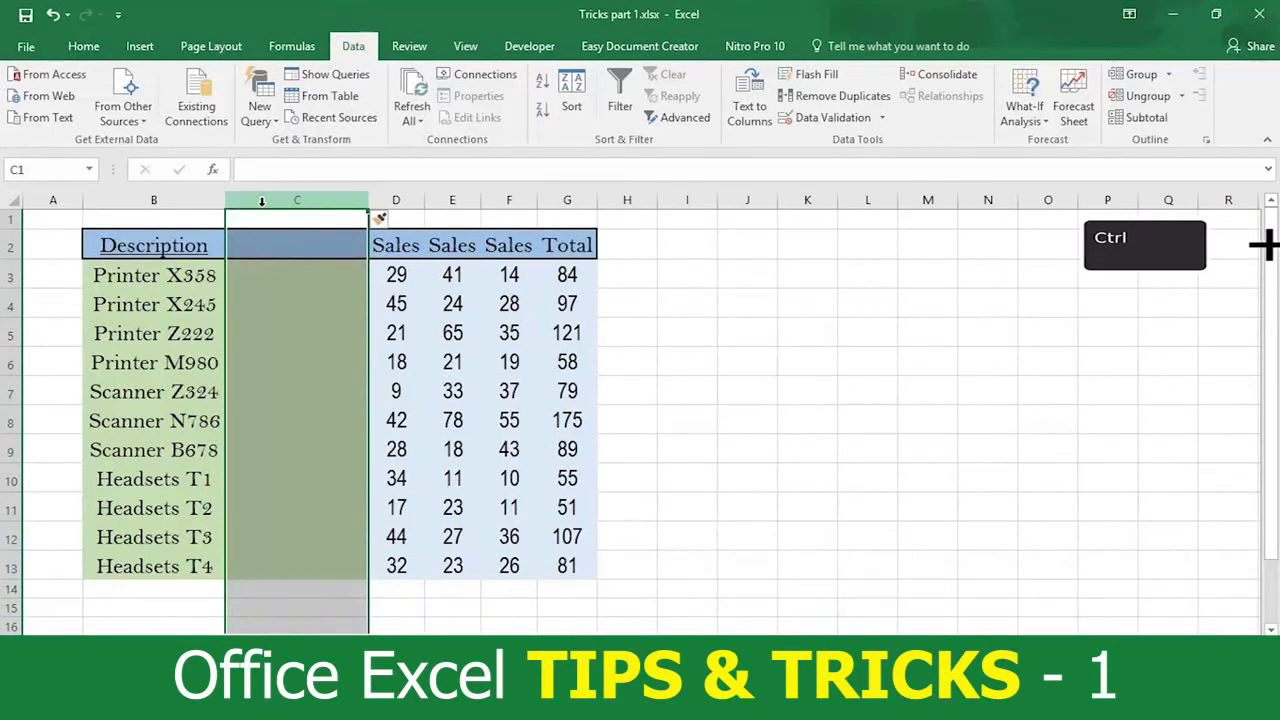